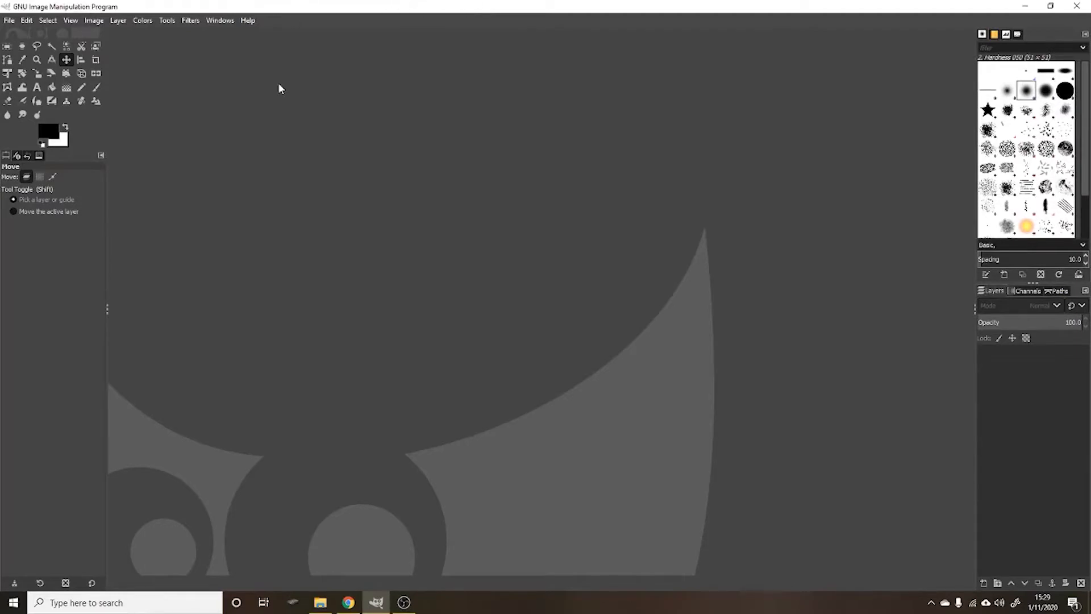
- Open the image iconfinder_Star-Trek_logo_geek_movie_3186857.png from the NameTag folder
click(8, 21)
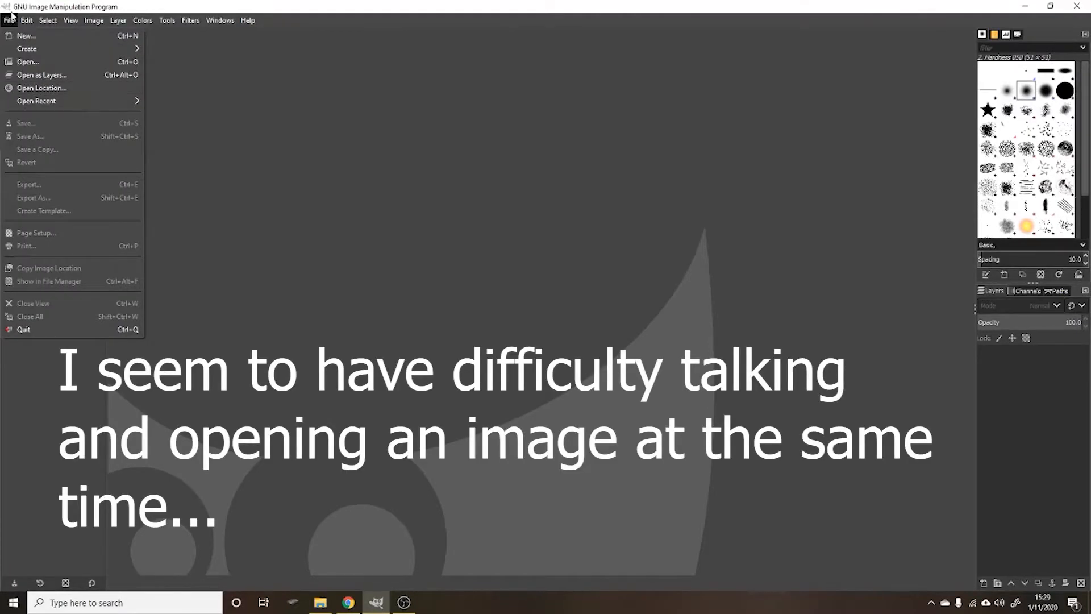
mouse_move(19, 22)
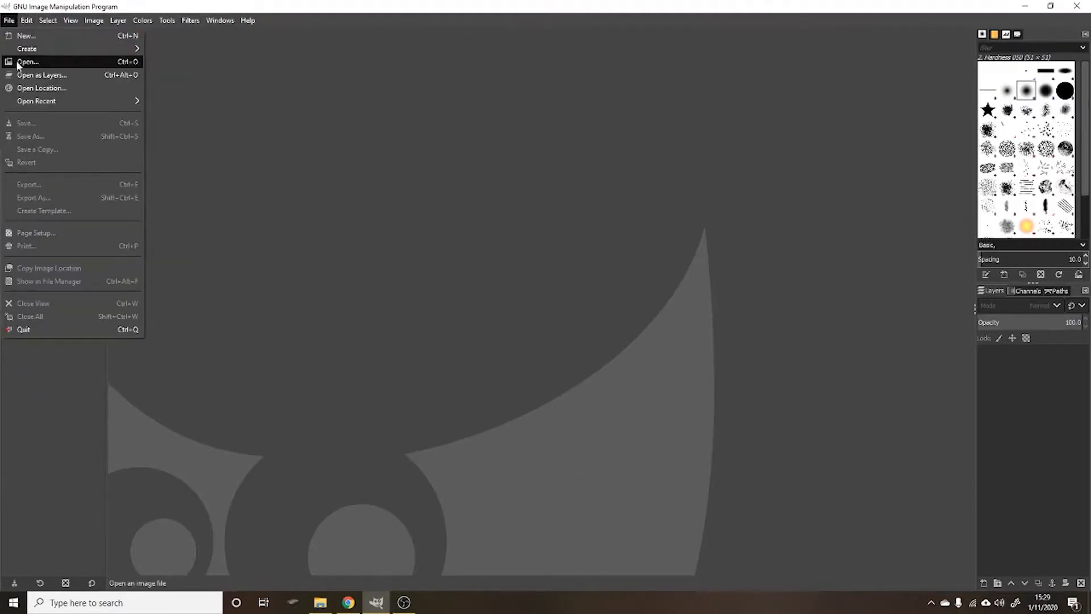
click(20, 62)
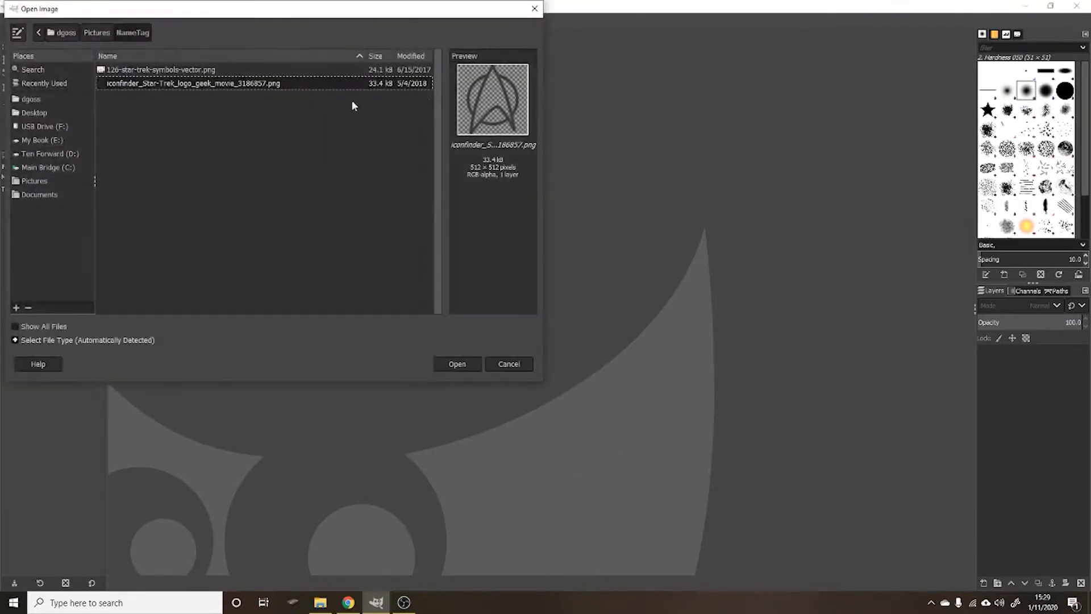
click(455, 367)
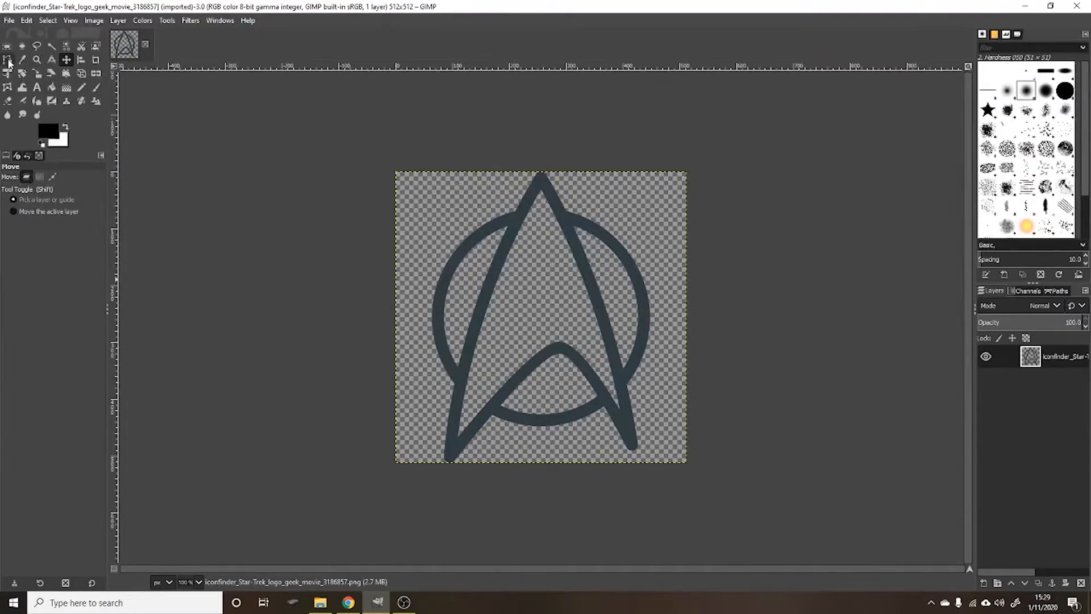
click(10, 21)
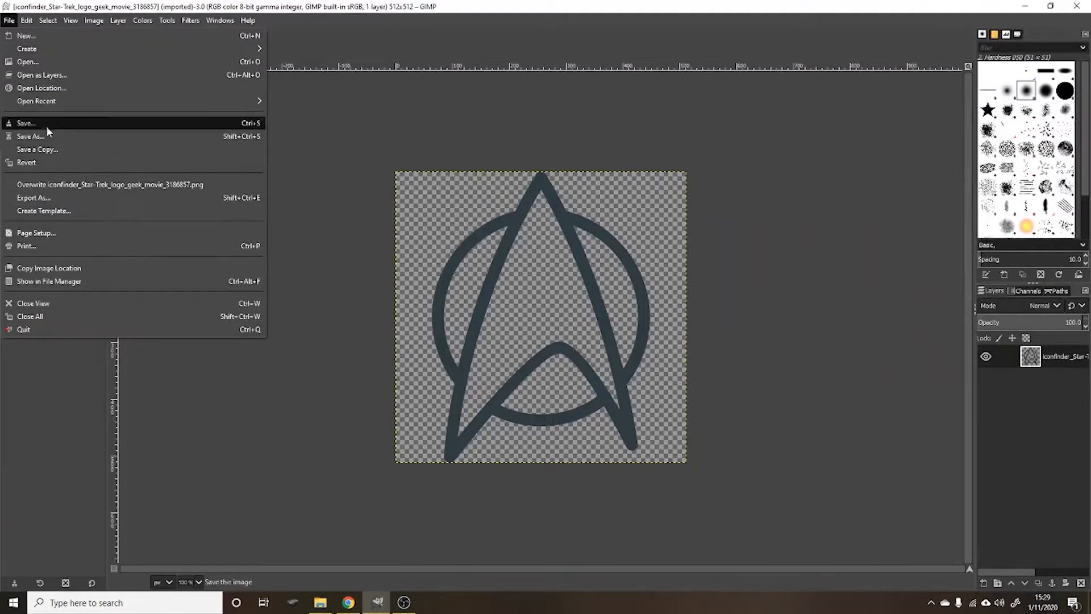
click(325, 148)
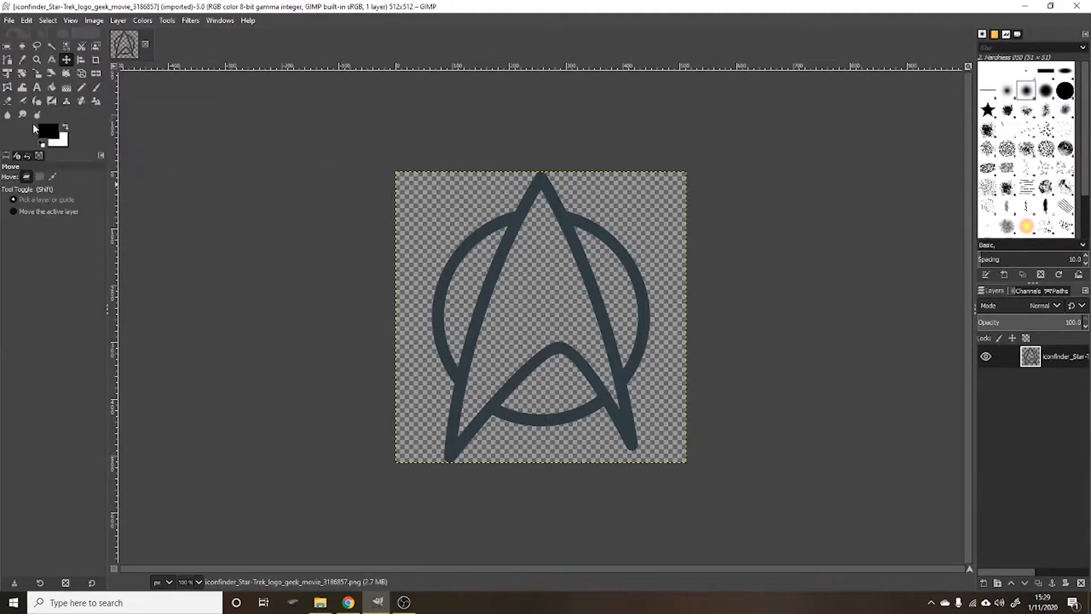
- Add a text layer with the tag owner's first name in the Federation Medium font across the logo
click(37, 87)
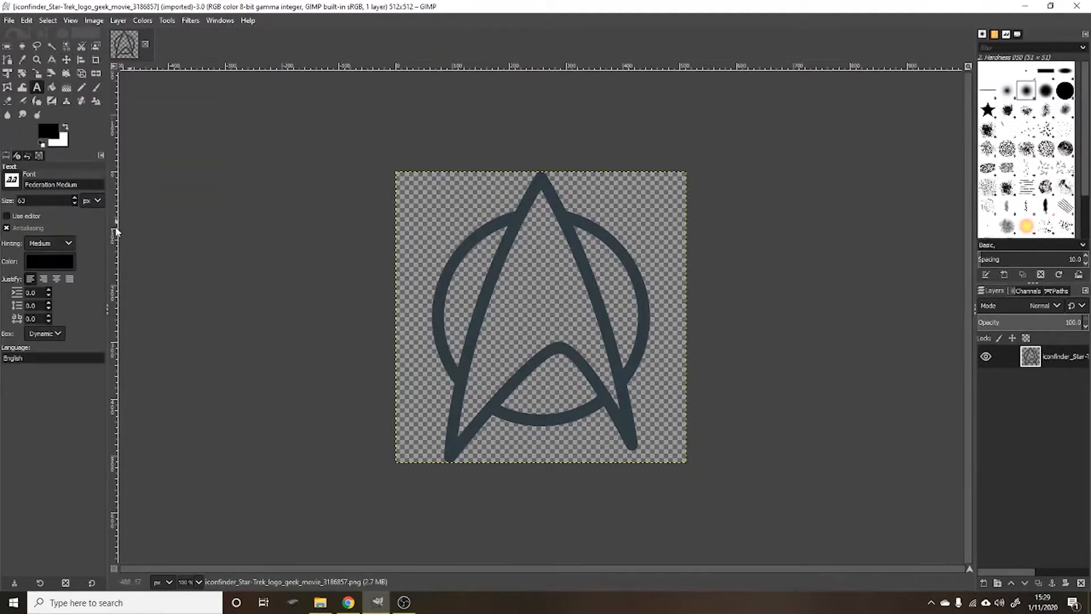
click(403, 301)
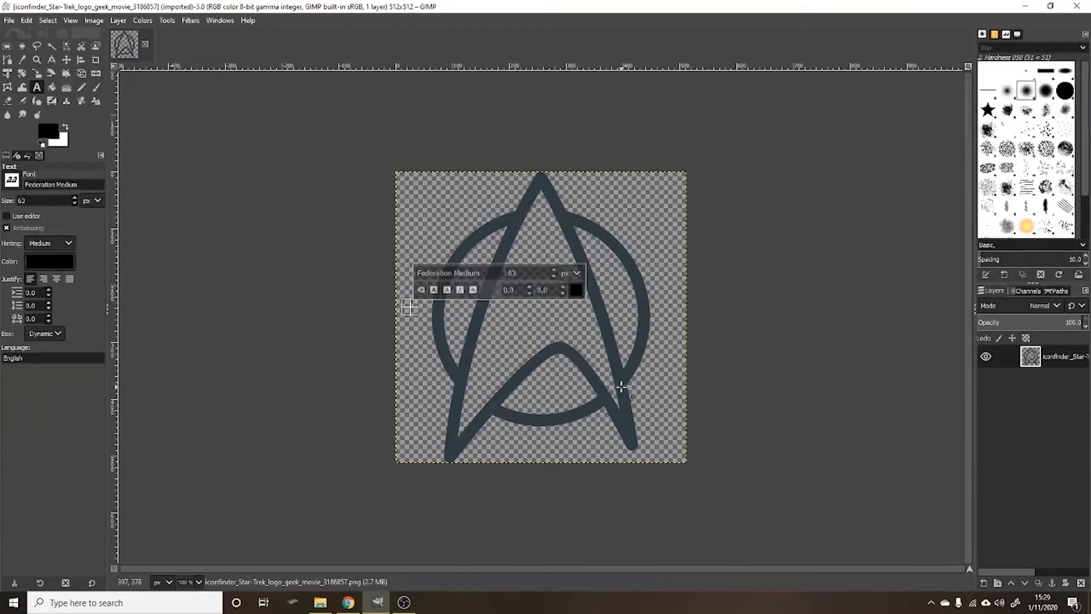
text(DAVID)
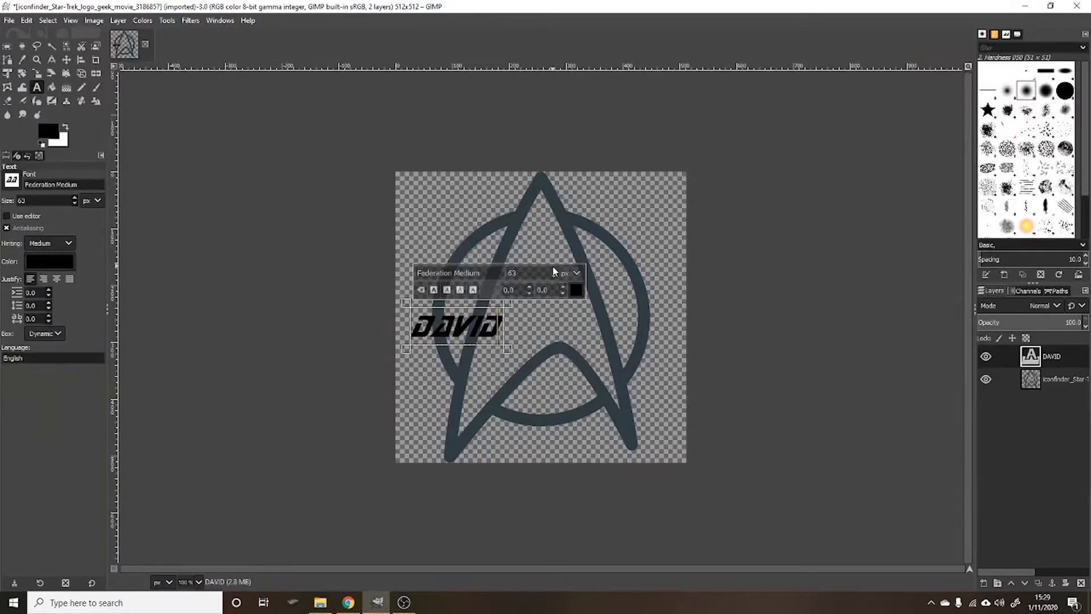
text(125)
- Enlarge the name text to 168 px and move it slightly upward so it sits centred over the logo
double_click(465, 324)
drag(554, 272, 552, 274)
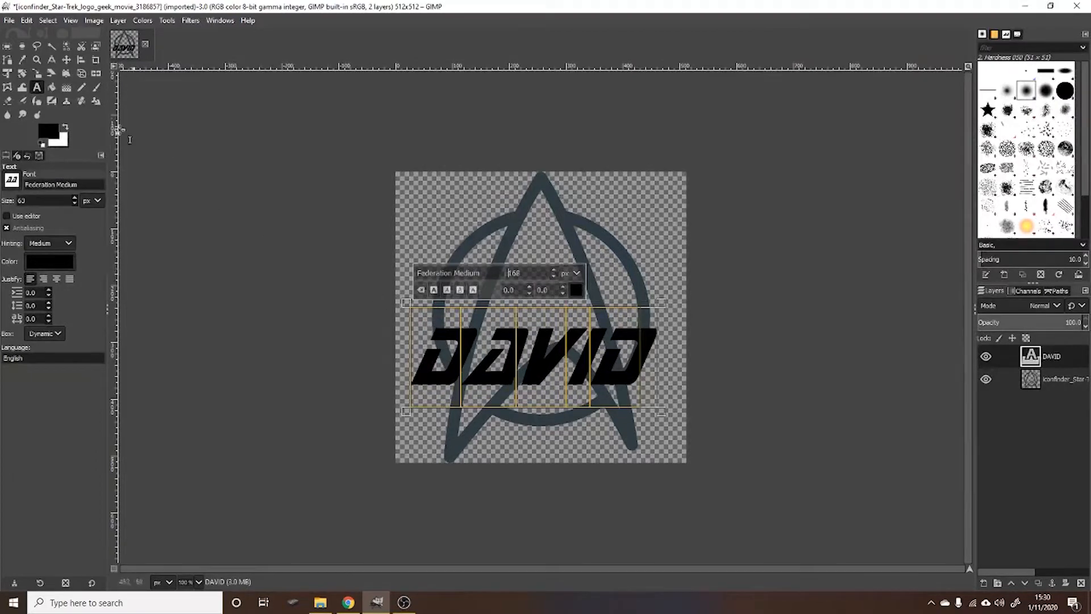
click(67, 60)
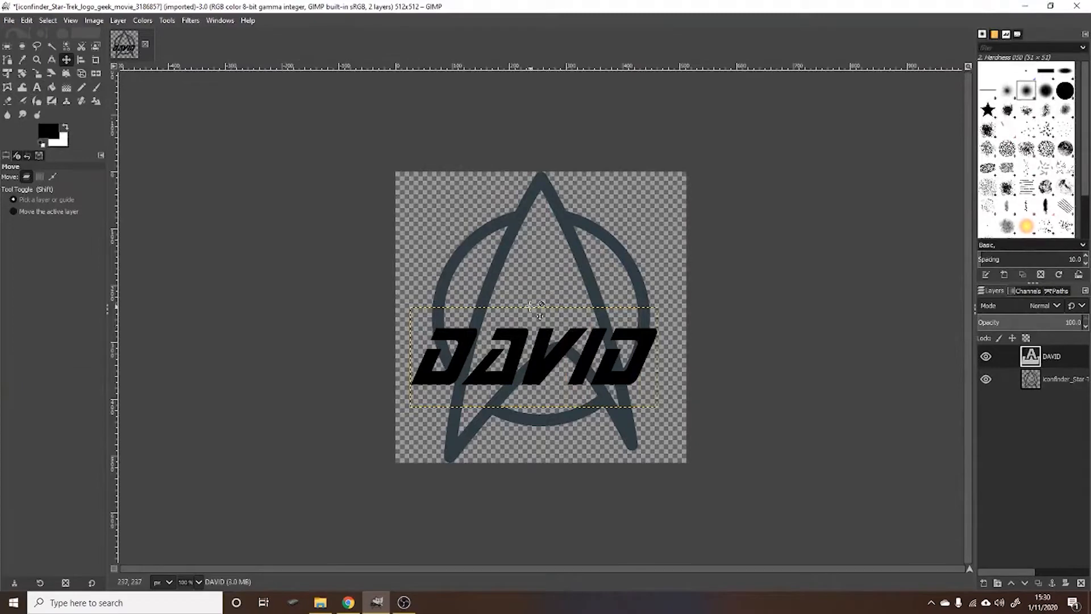
drag(538, 340, 539, 316)
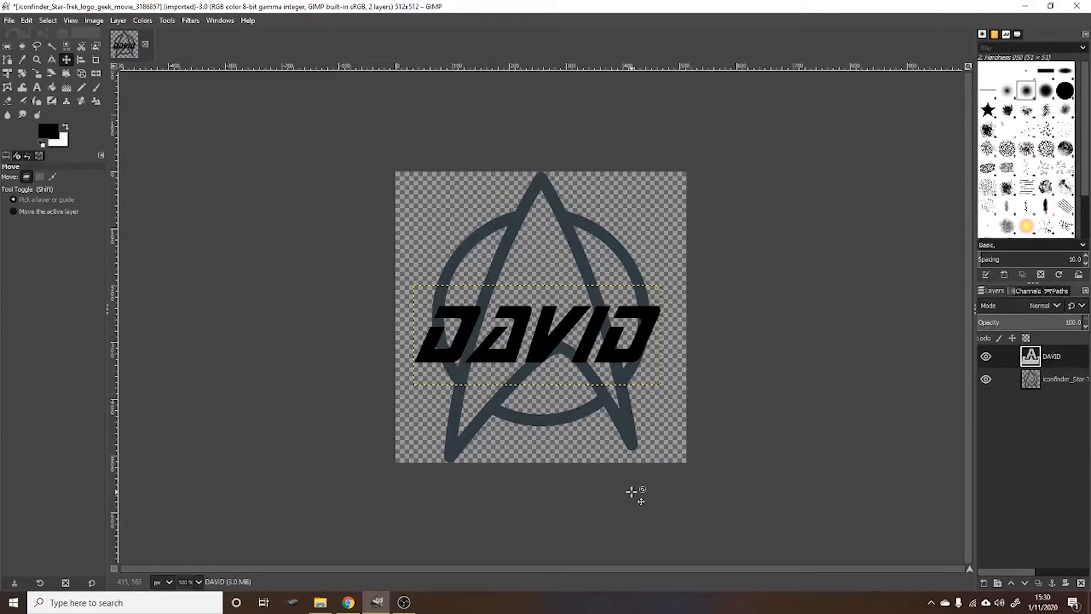
- Start a scanner import with WIA-HPE9B87E (HP ENVY 4520 series) as the source
click(8, 23)
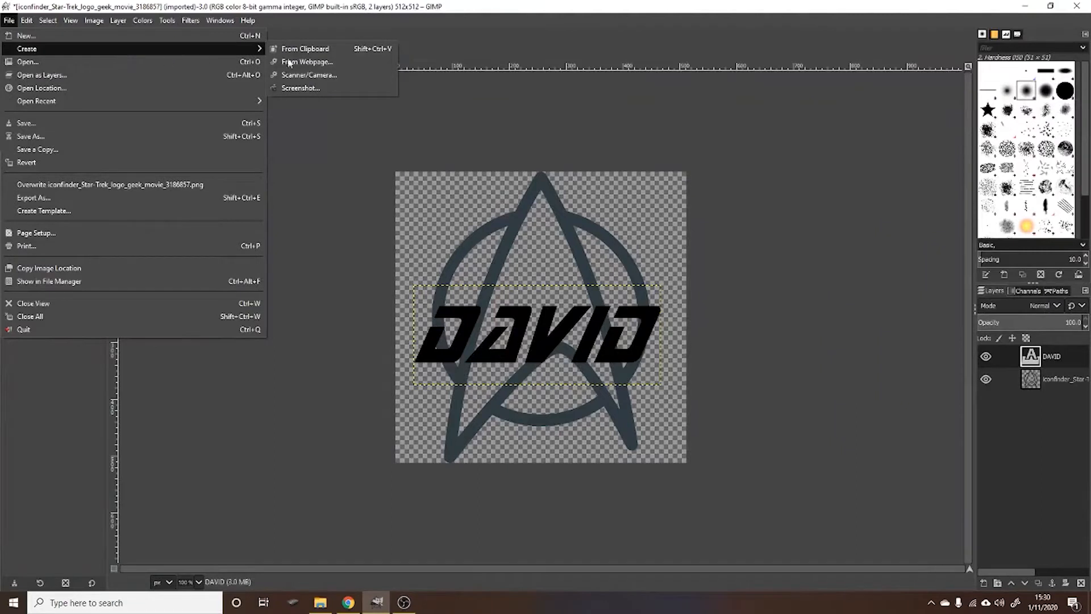
click(478, 113)
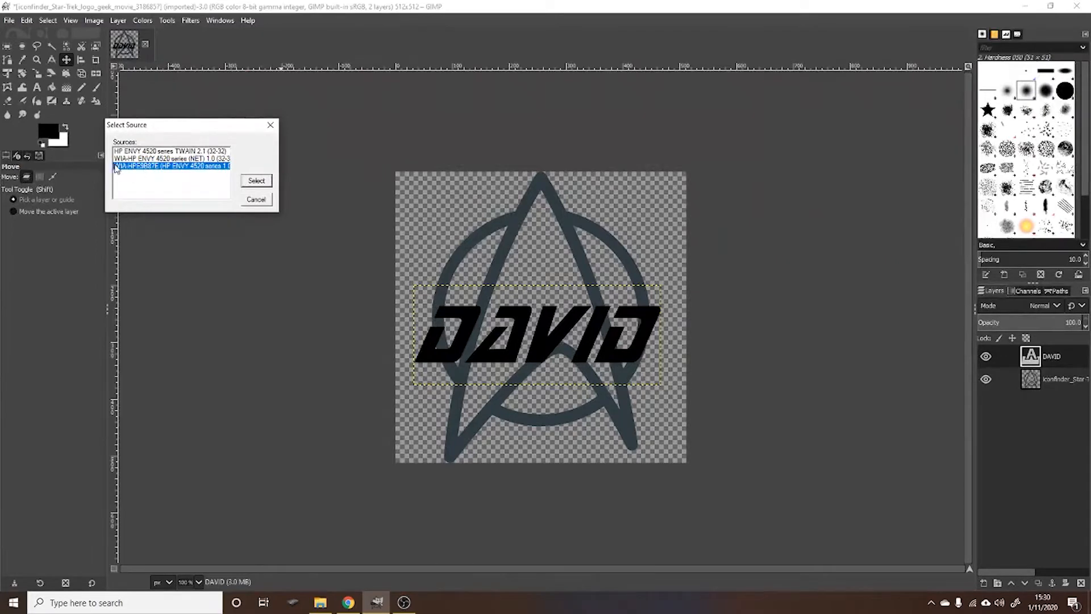
click(145, 152)
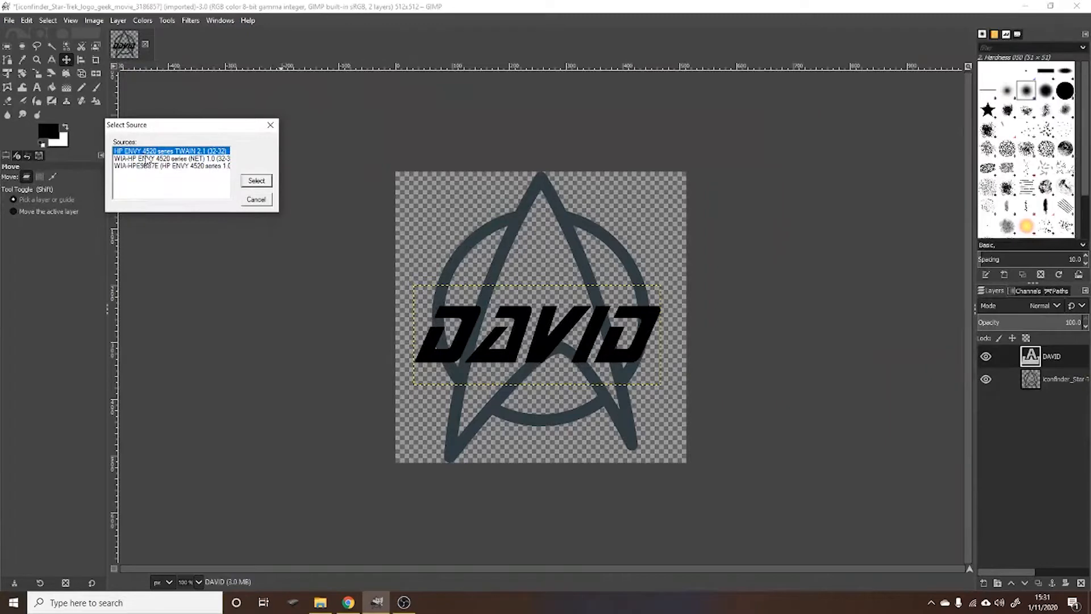
click(152, 167)
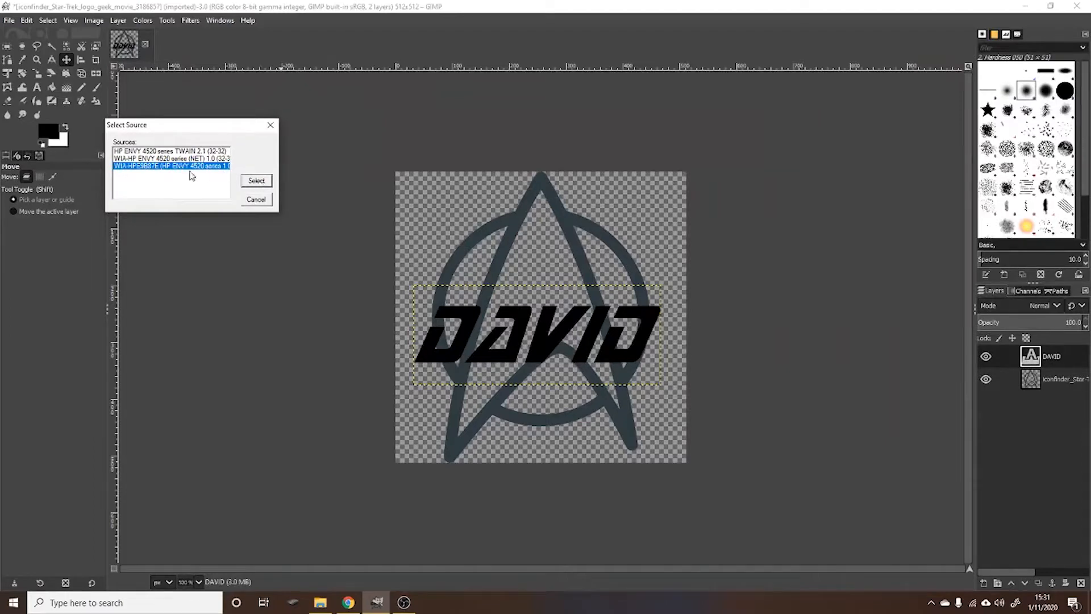
click(267, 182)
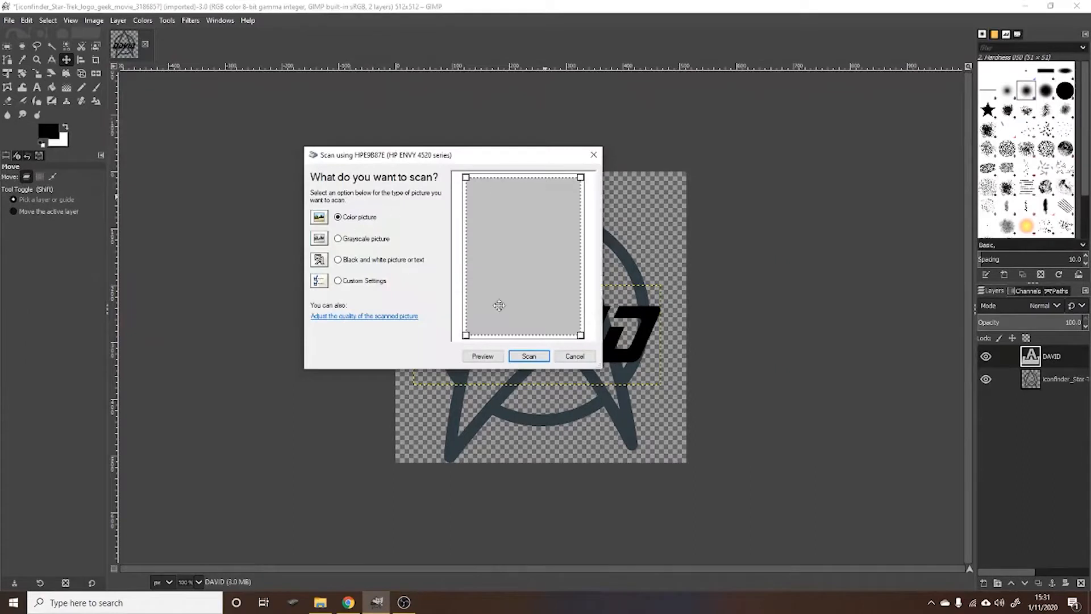
- Preview the scan, fit the scan area around the whole wood slice, and scan it as a color picture
click(496, 357)
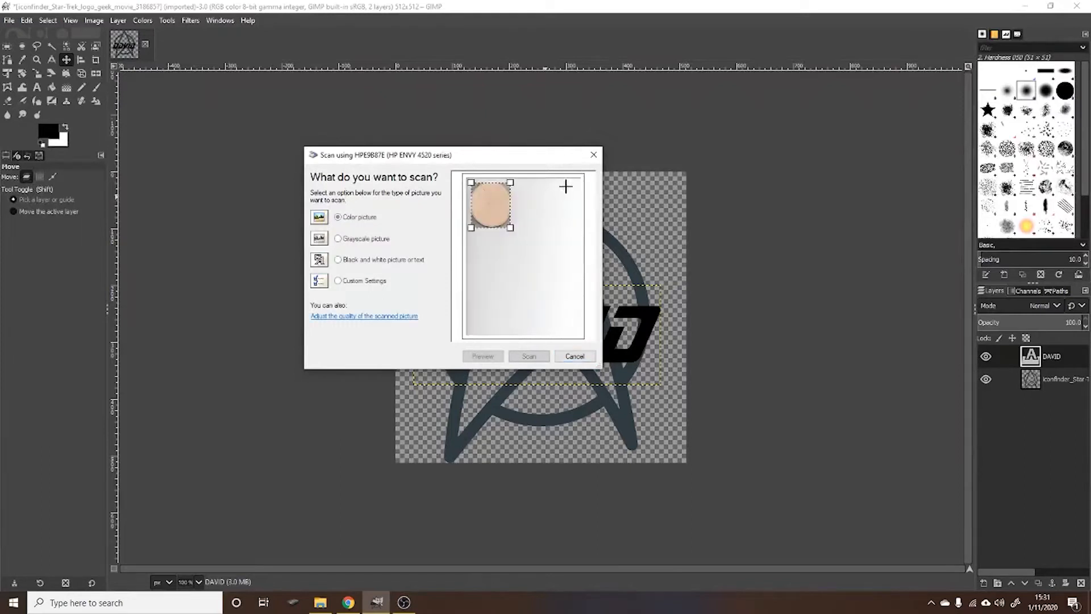
drag(467, 231, 515, 229)
drag(516, 181, 516, 177)
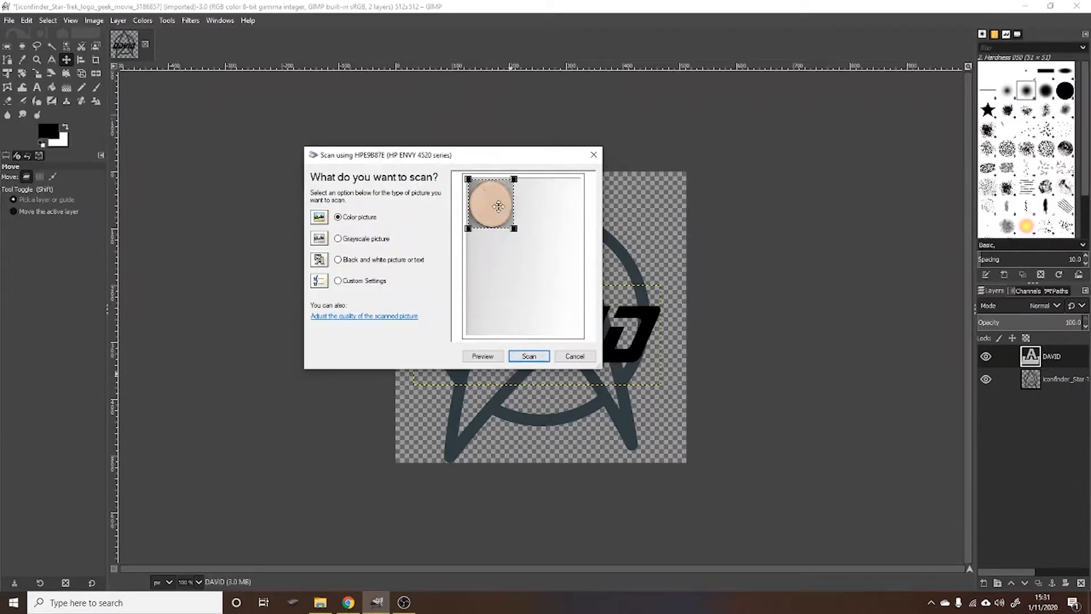
click(530, 357)
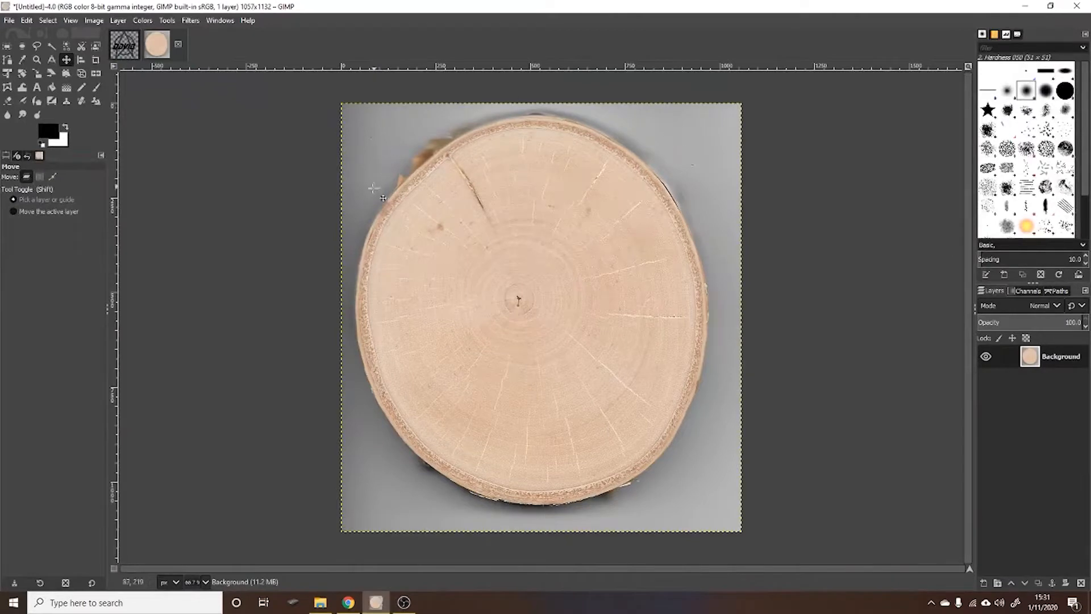
- Try to rotate the scanned wood slice with the Unified Transform tool
click(6, 73)
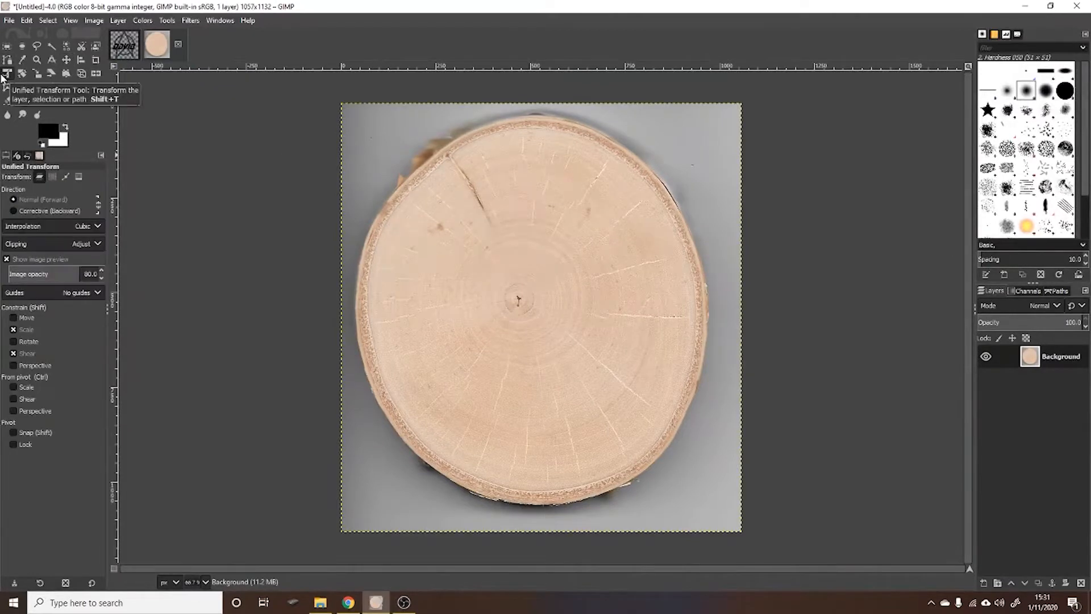
click(347, 108)
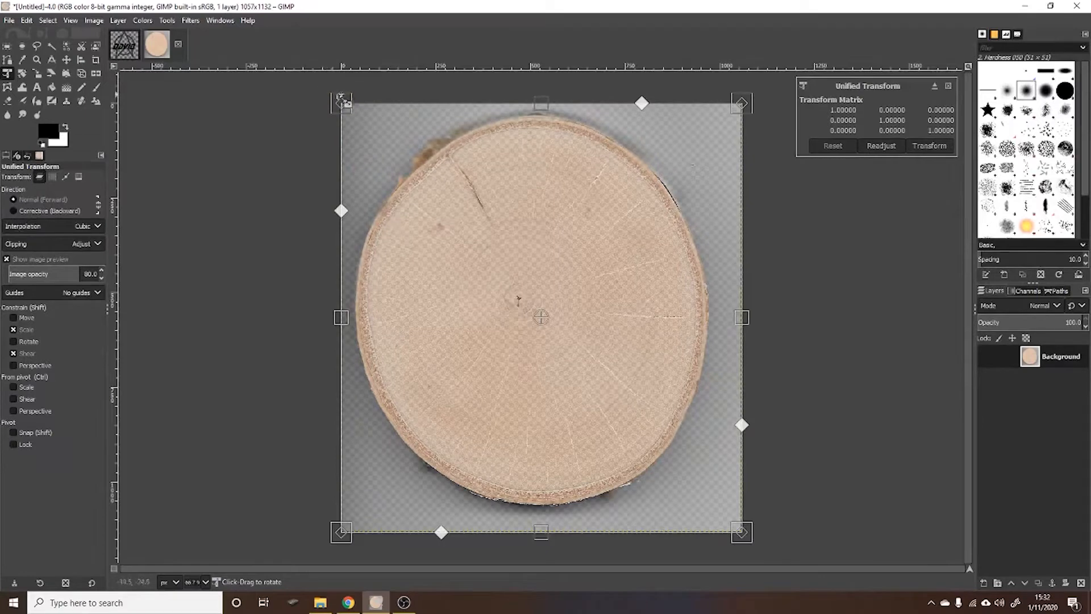
drag(545, 105, 573, 105)
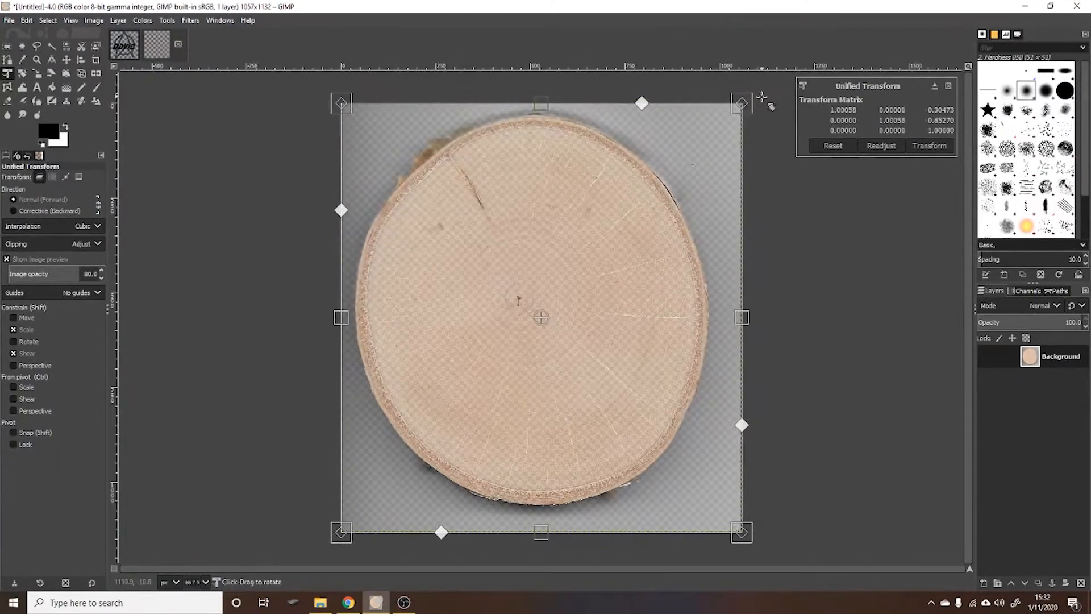
- Rotate the scanned wood slice layer clockwise by about 89.84 degrees
click(22, 74)
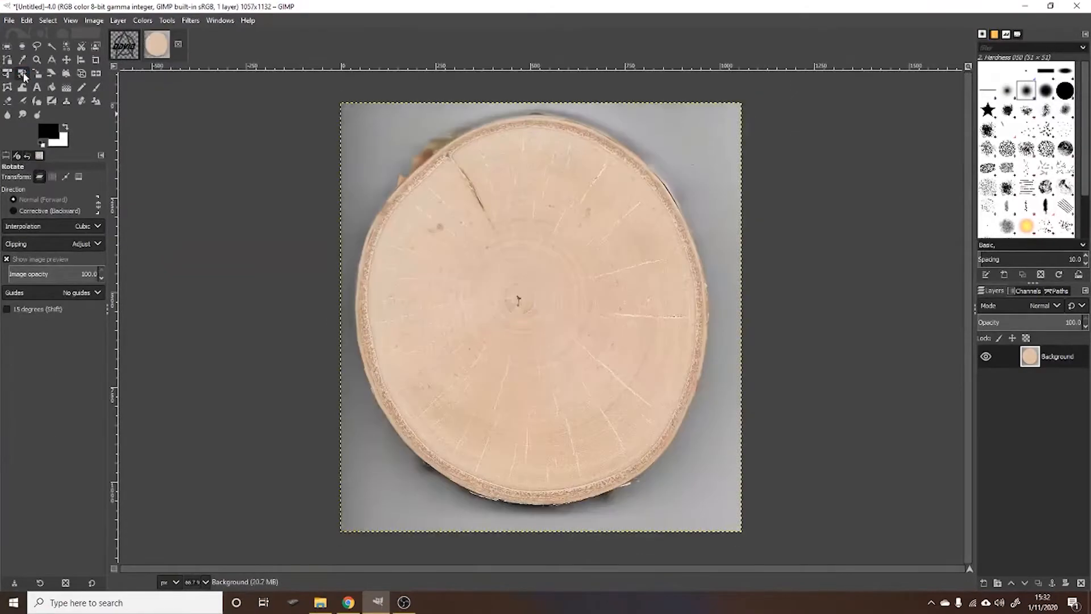
click(733, 113)
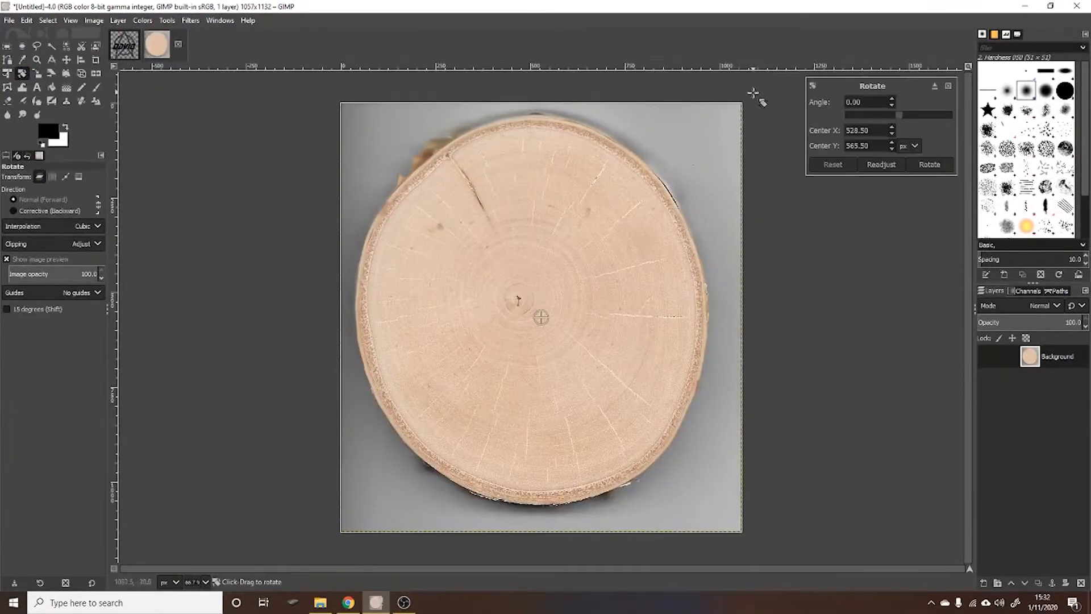
drag(757, 98, 758, 521)
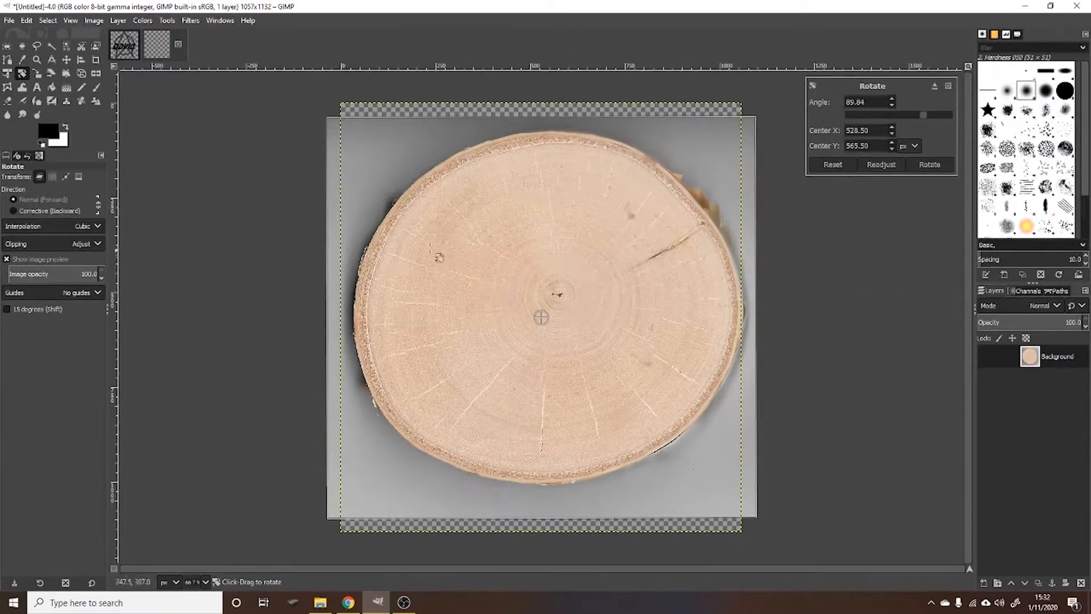
key(Return)
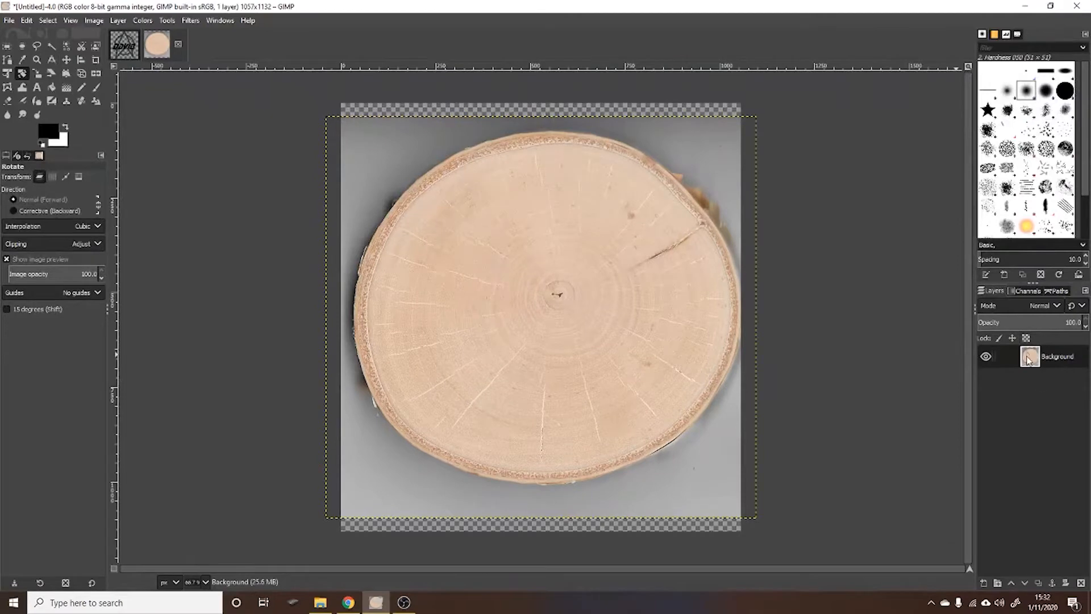
- Add a new transparent layer of 1057 × 1132 px above the wood slice background
right_click(1026, 409)
click(943, 79)
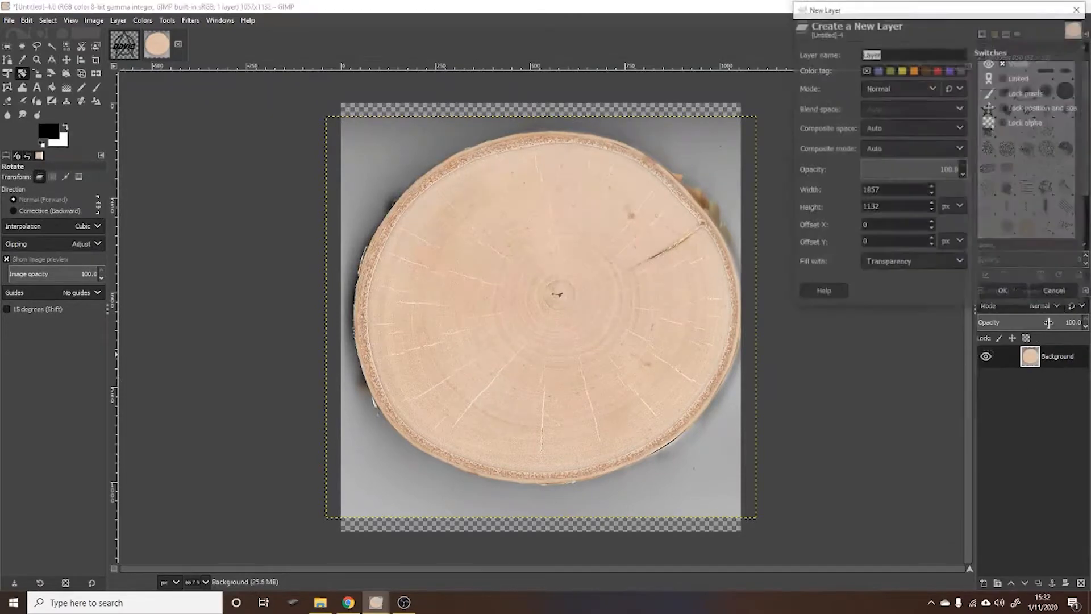
click(1004, 292)
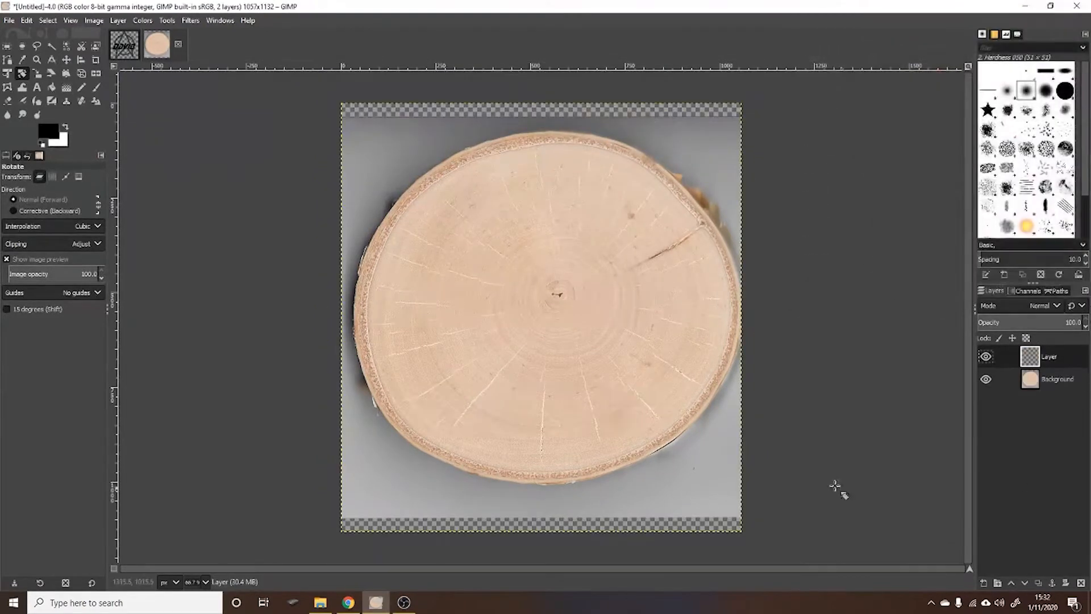
- Try copying the design from the logo image into the wood slice image, and undo the paste
click(122, 44)
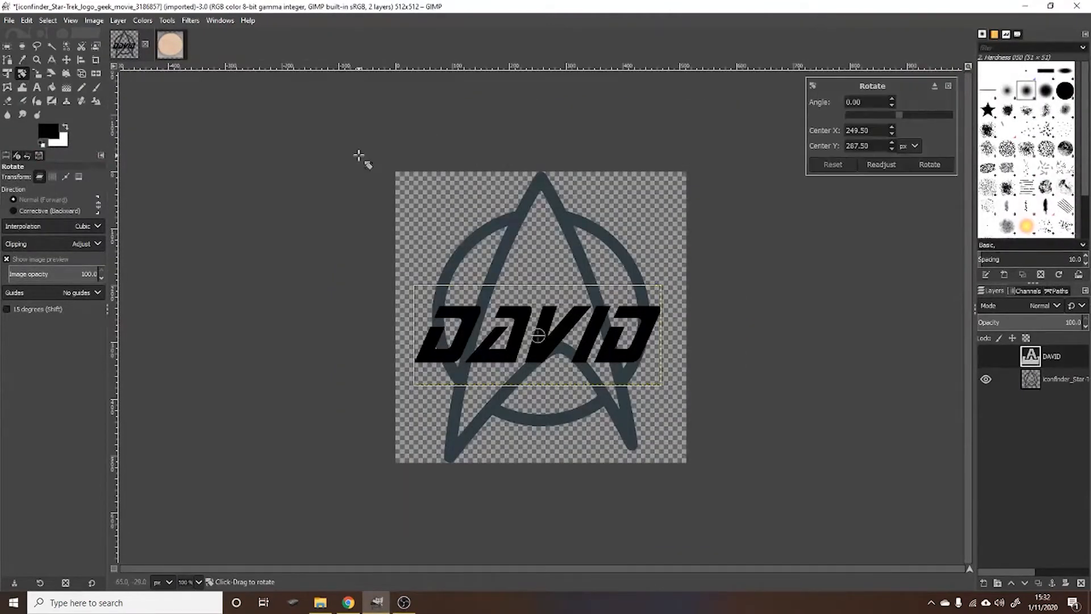
key(Escape)
key(ctrl+c)
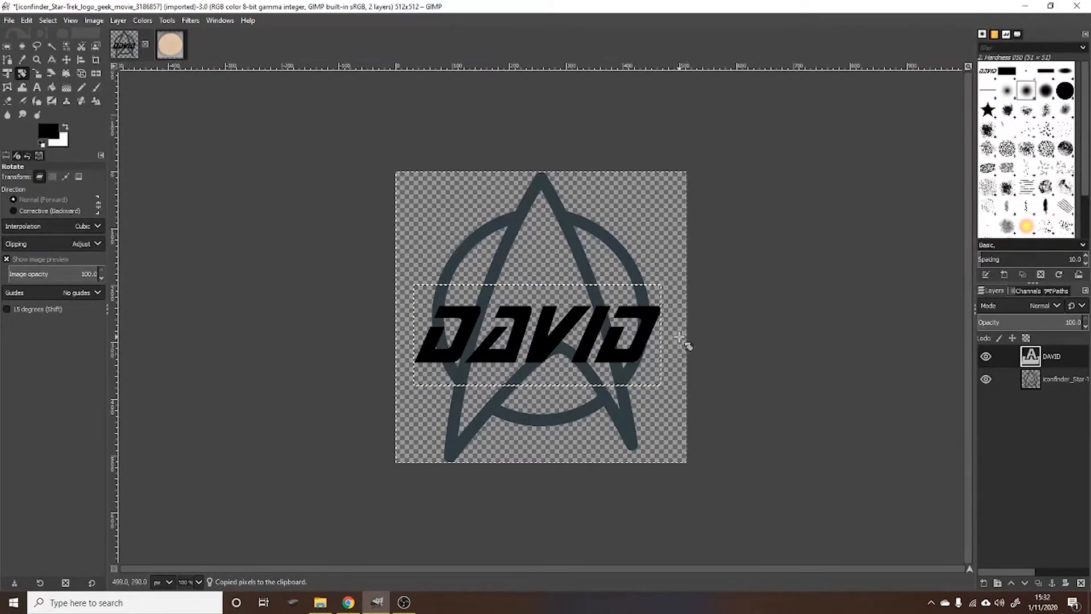
click(170, 45)
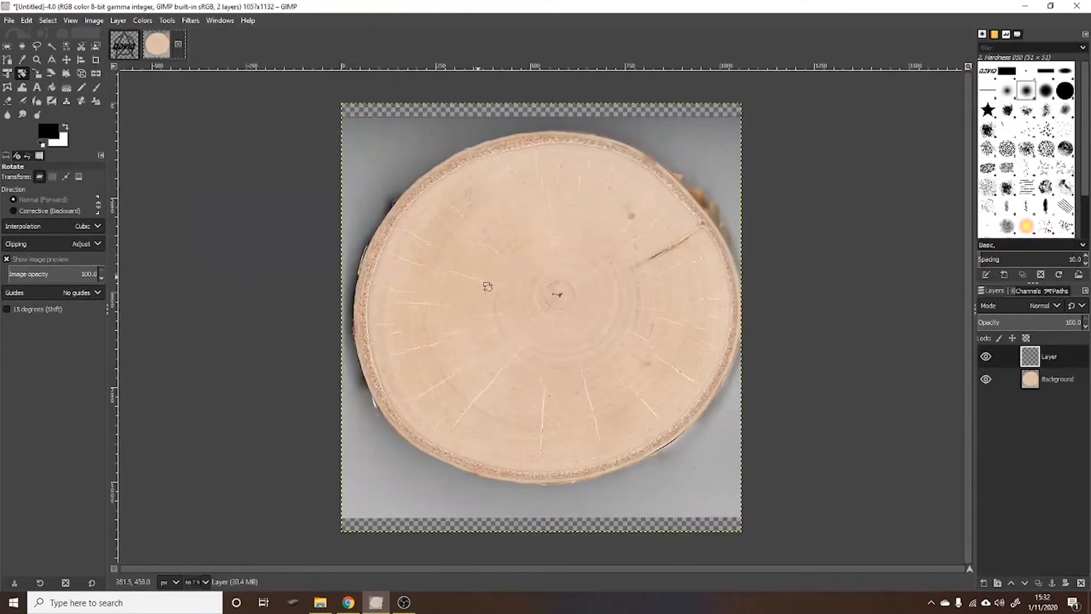
key(ctrl+v)
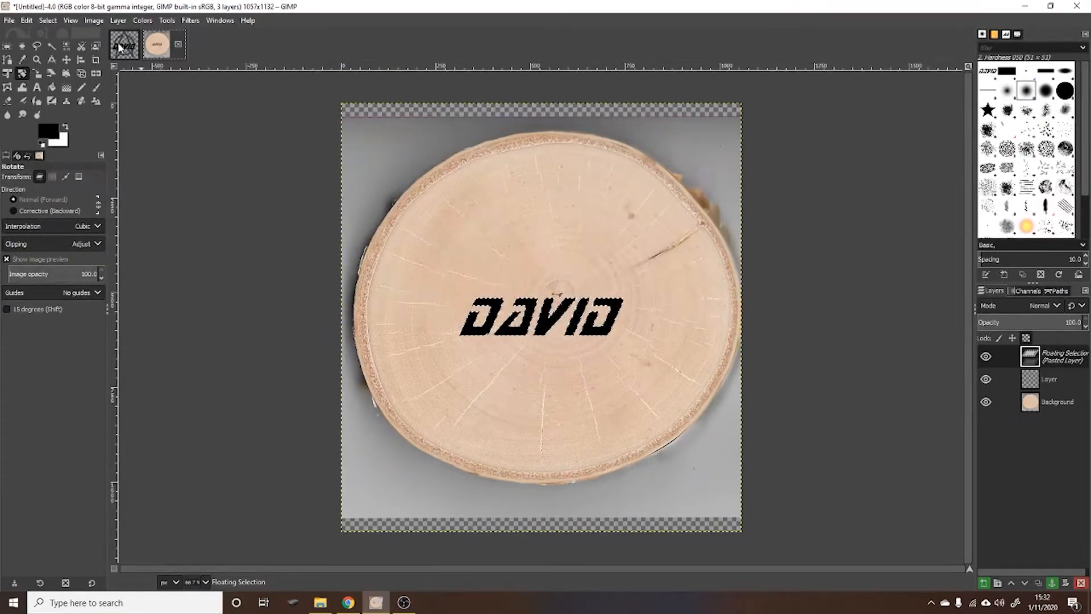
key(ctrl+z)
- Merge the name text layer and the Star Trek logo layer in the logo image into one layer, expanded as necessary
click(130, 48)
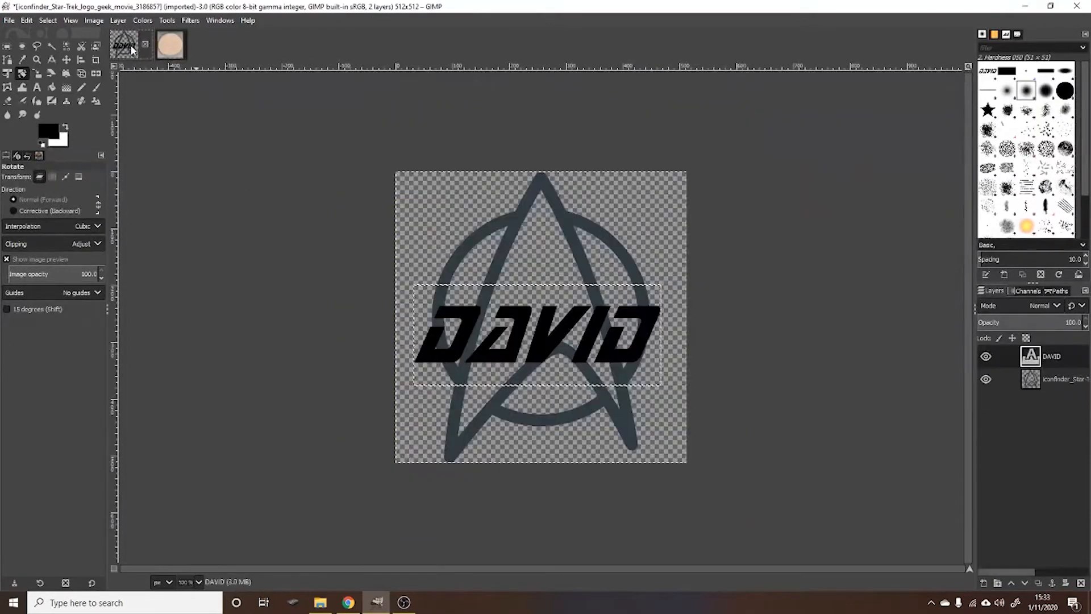
click(223, 165)
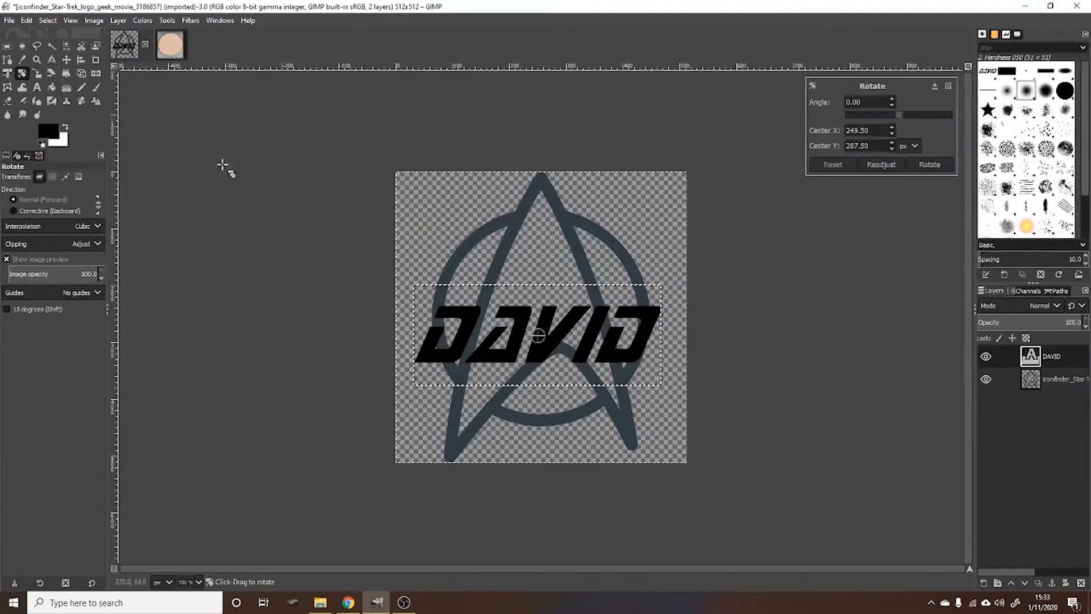
click(1030, 382)
click(1057, 358)
click(1050, 379)
click(1056, 357)
click(1045, 381)
right_click(1048, 380)
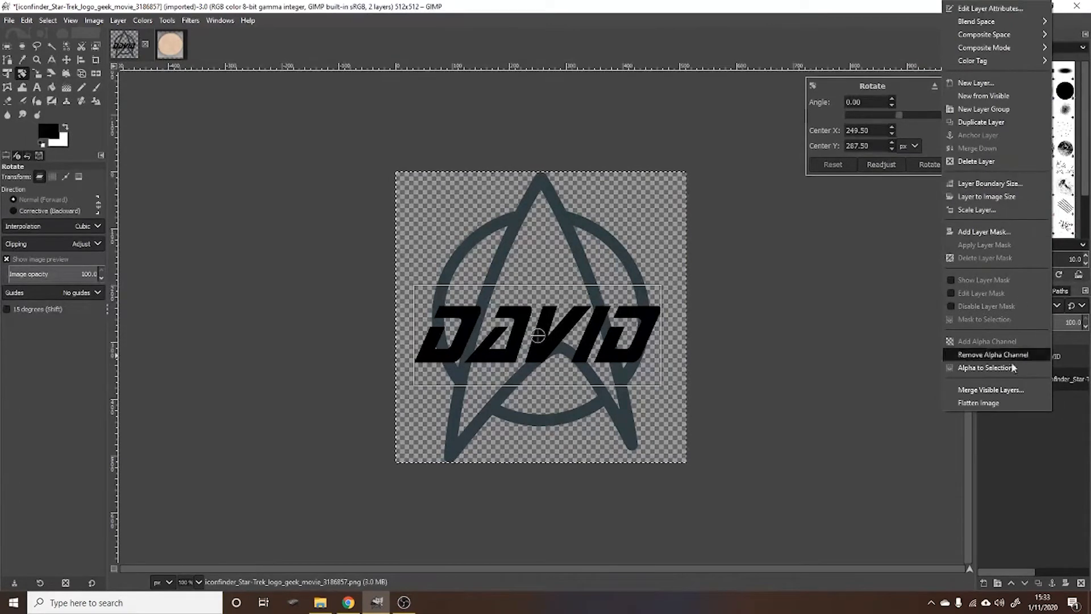
click(1015, 390)
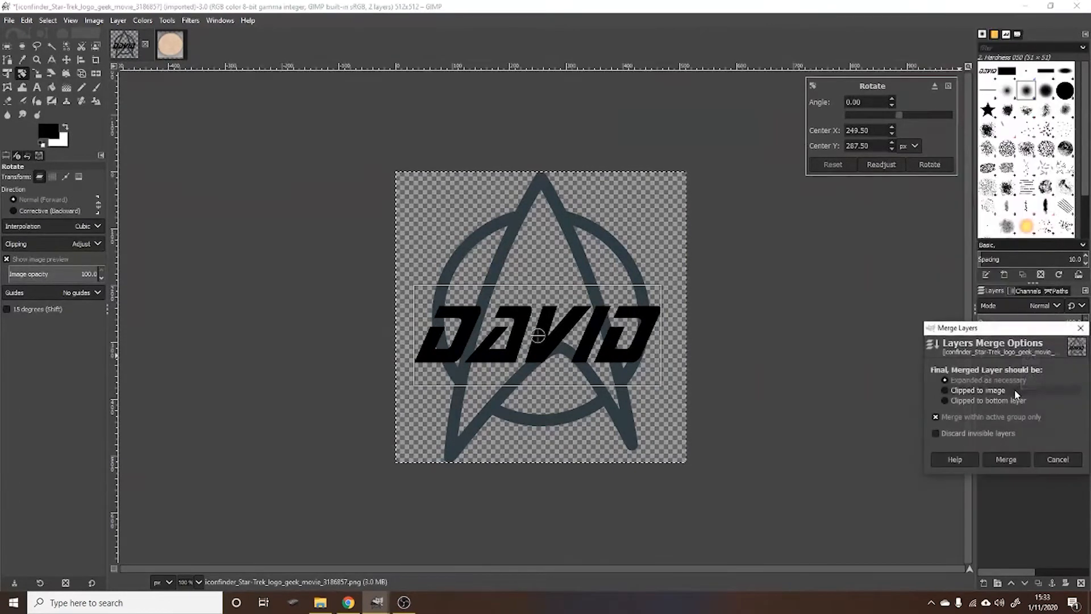
click(1005, 458)
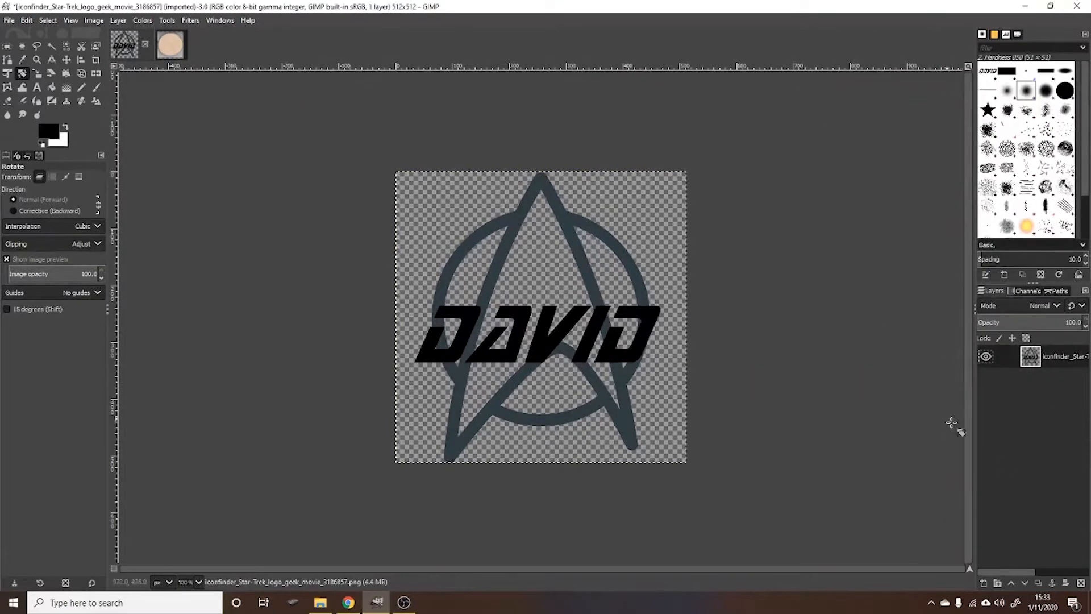
- Copy the merged logo-and-name design and paste it into the wood slice image
key(ctrl+c)
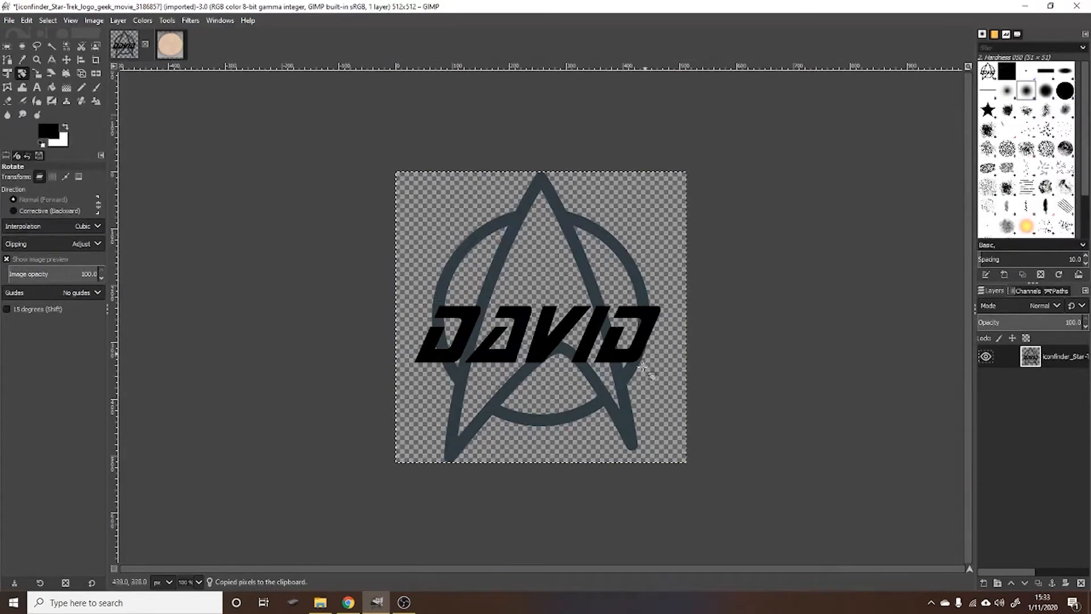
click(175, 48)
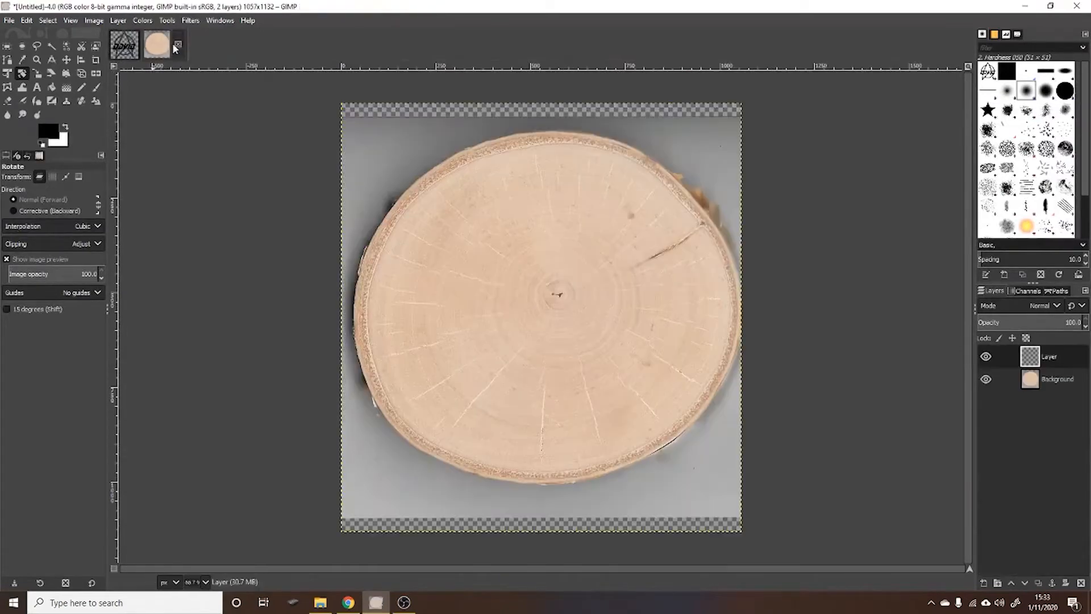
key(ctrl+v)
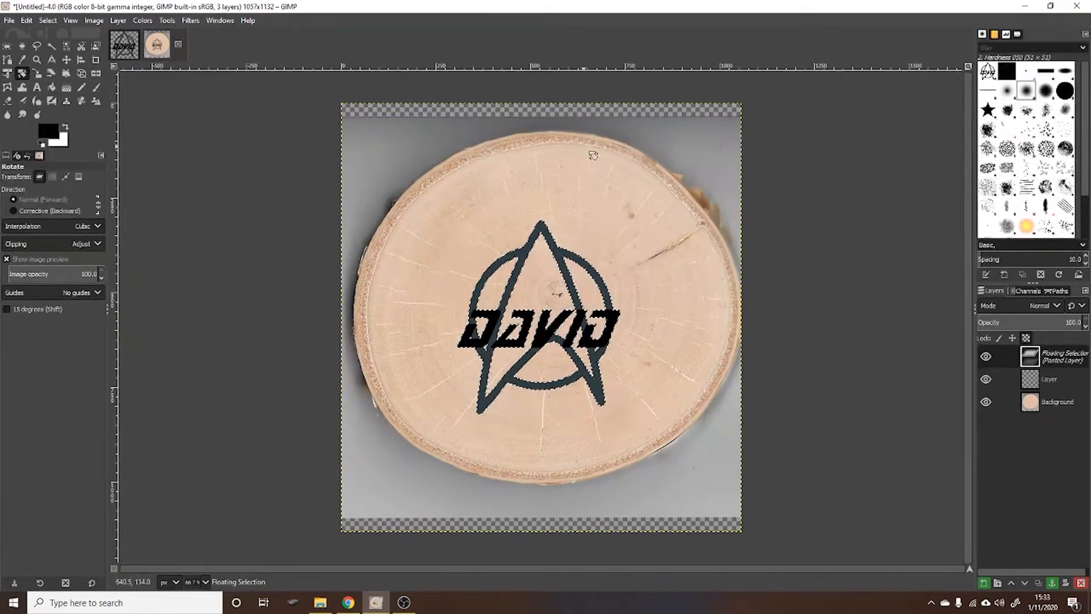
- Enlarge the pasted design proportionally with Unified Transform and move it back over the middle of the wood slice
click(7, 75)
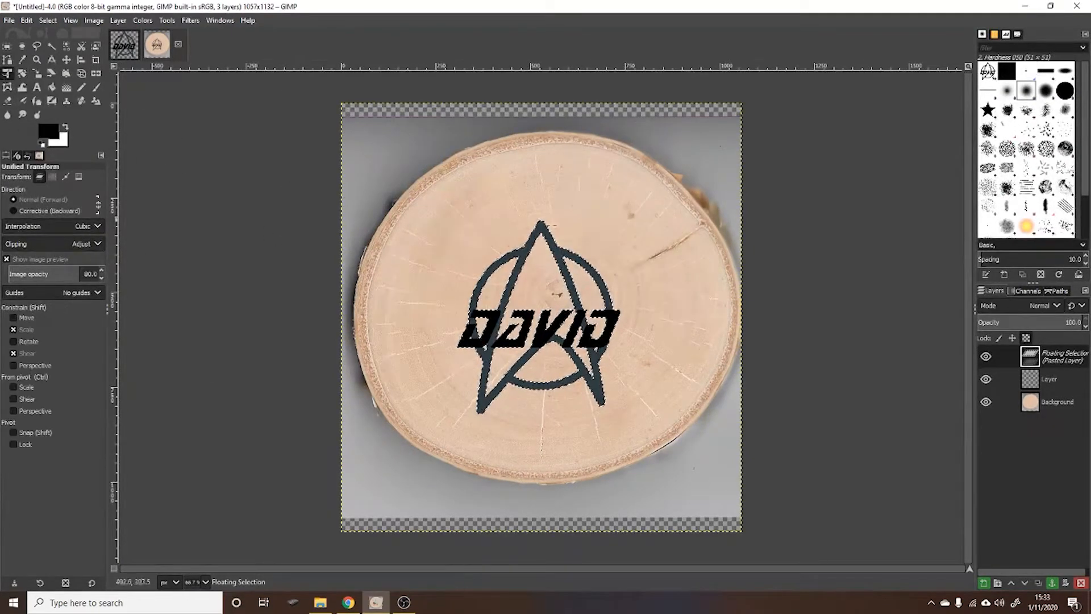
click(582, 274)
drag(657, 223, 745, 165)
click(66, 59)
drag(618, 230, 574, 270)
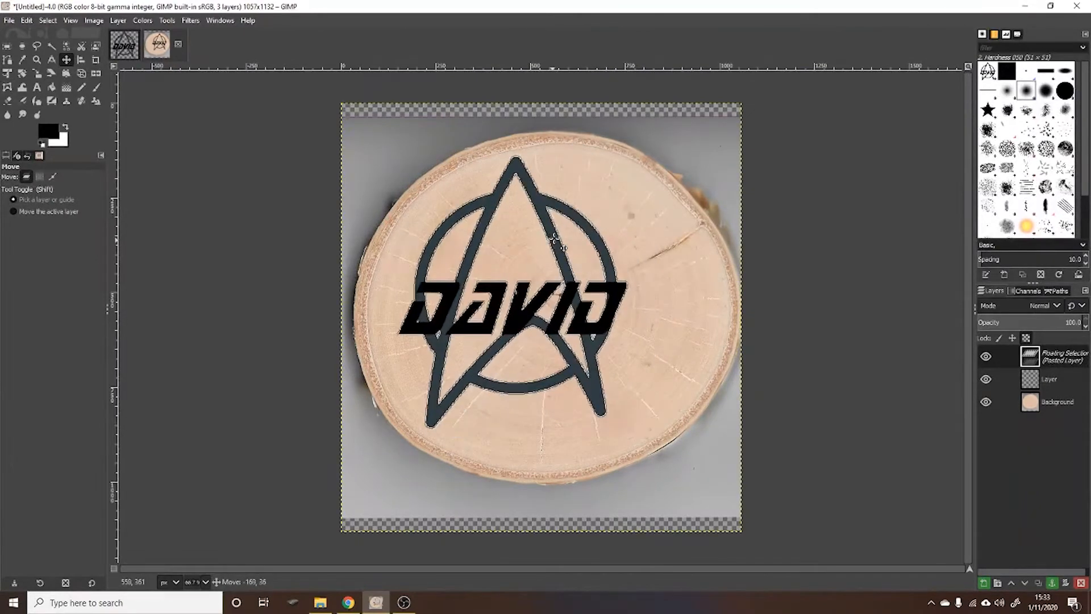
drag(565, 238, 564, 238)
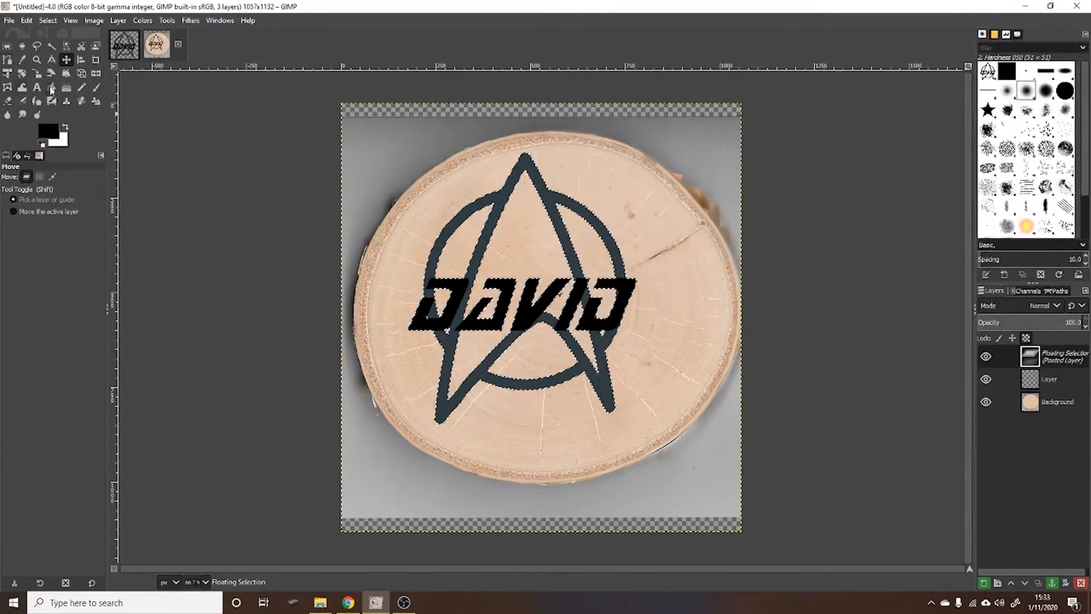
- Scale the floating design up by a factor of about 1.10, then anchor it centred on the wood slice
click(4, 76)
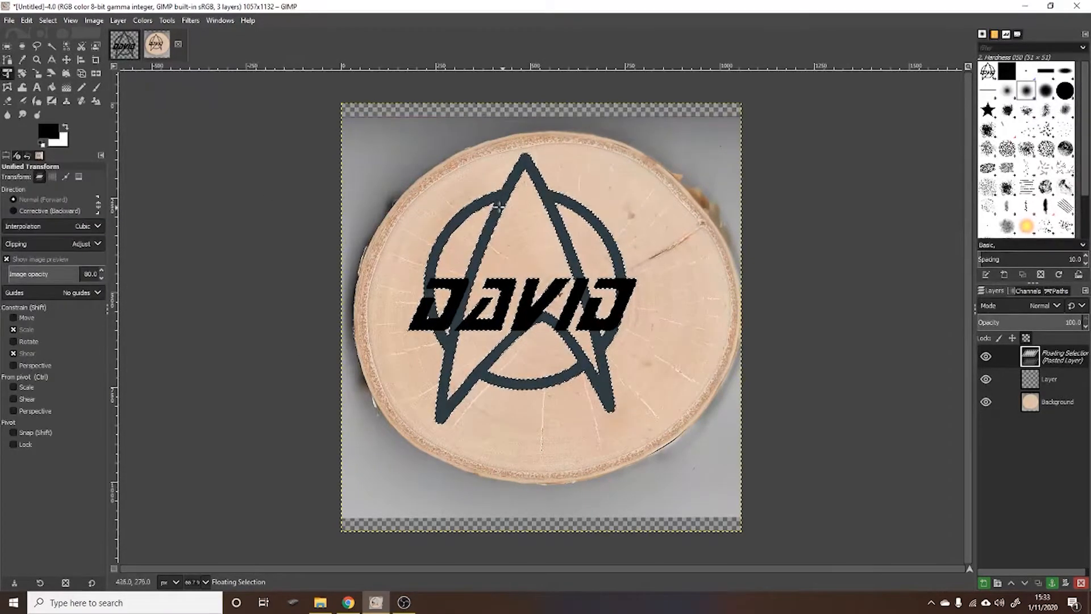
click(527, 220)
drag(673, 436, 700, 437)
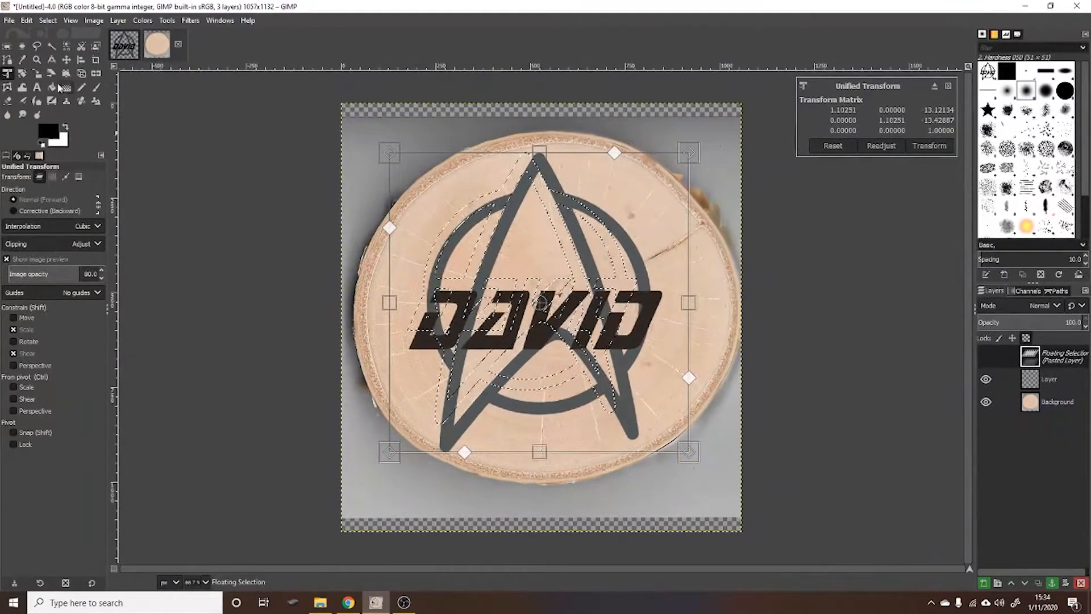
click(66, 59)
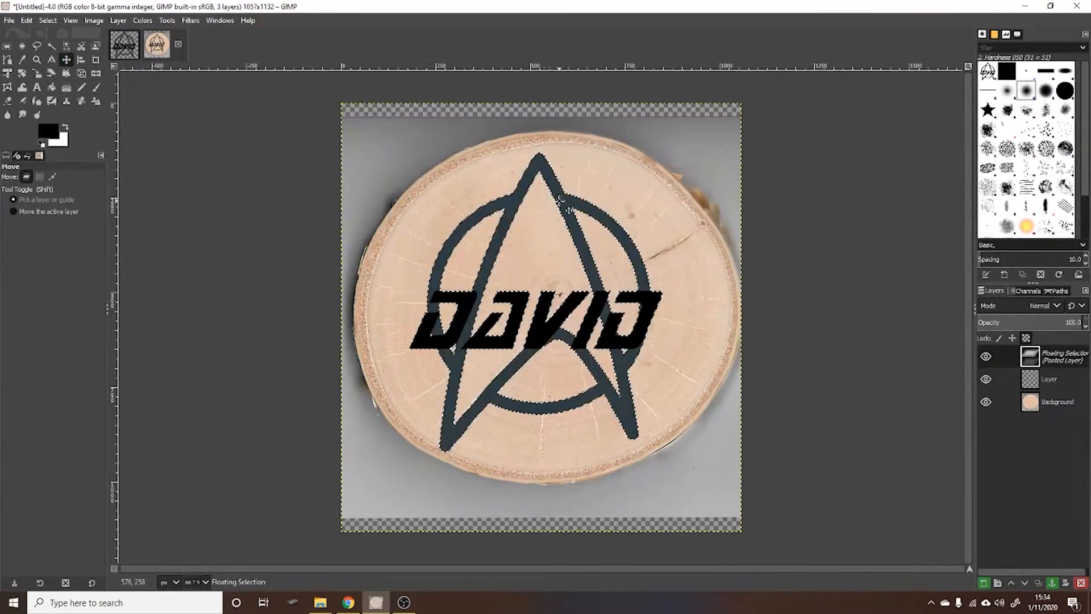
drag(561, 203, 568, 199)
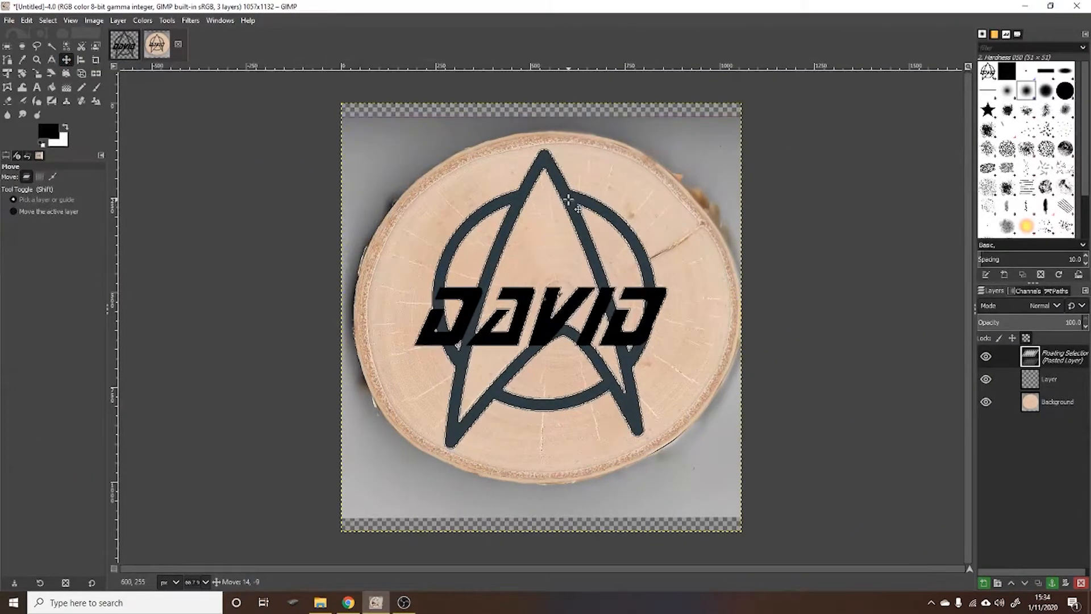
click(762, 482)
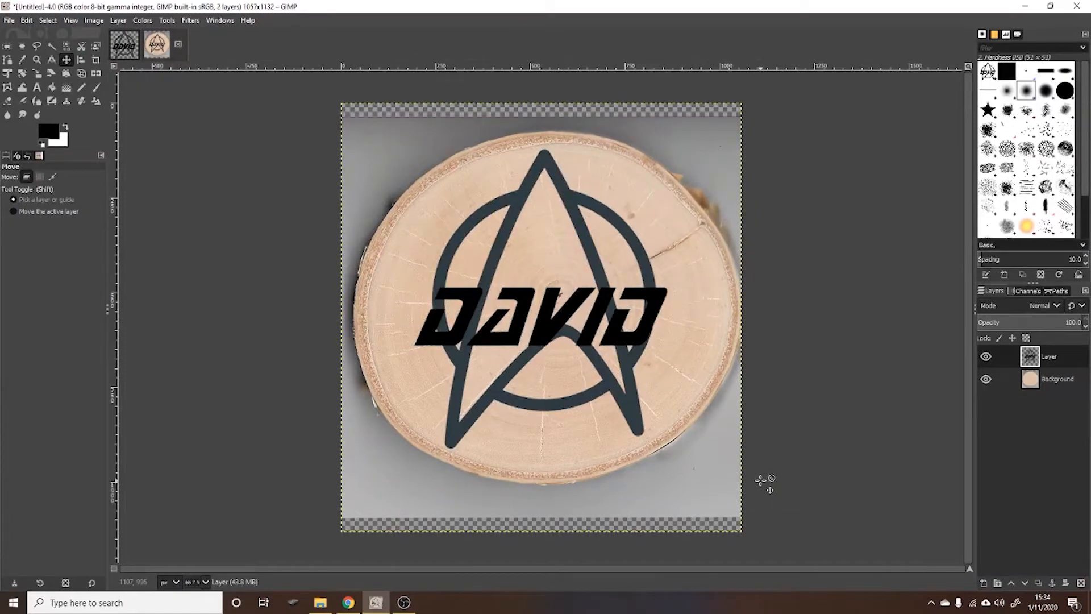
- Hide the wood slice background layer and print the design on the HP ENVY 4520 series printer
click(986, 379)
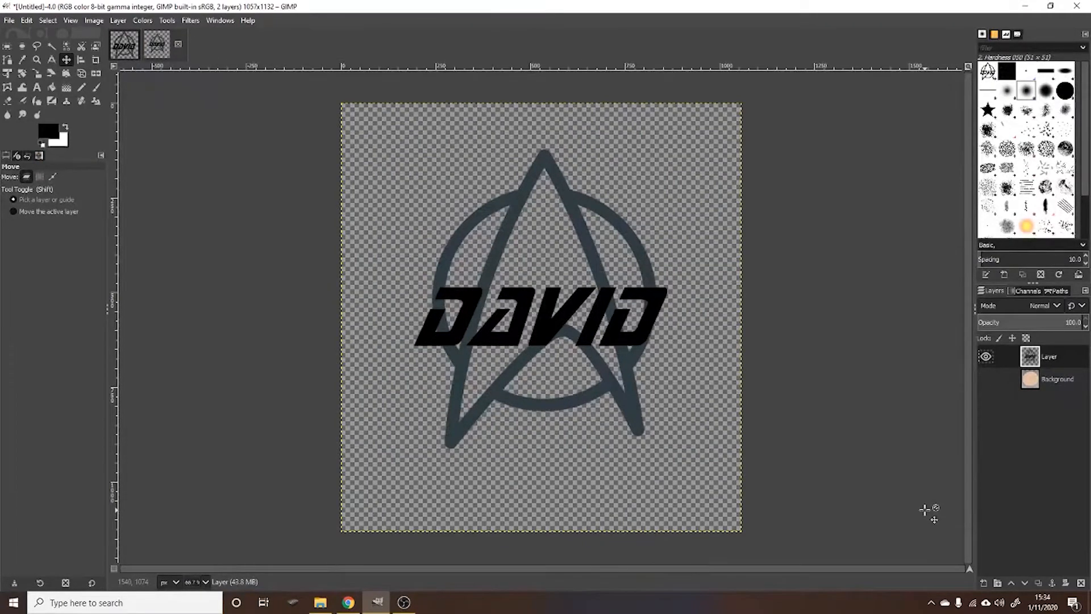
key(ctrl+p)
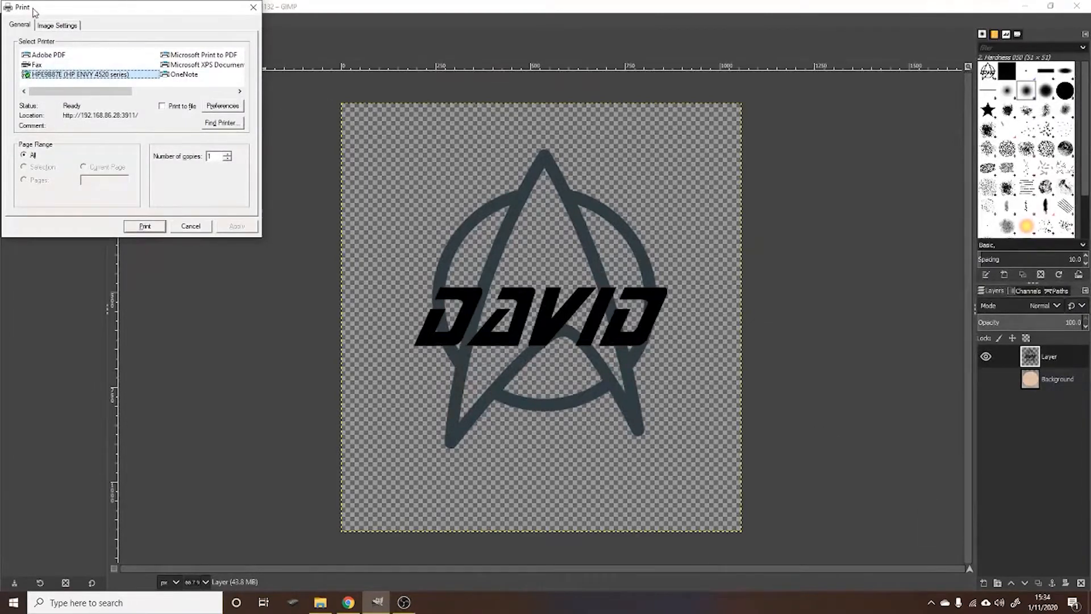
click(68, 27)
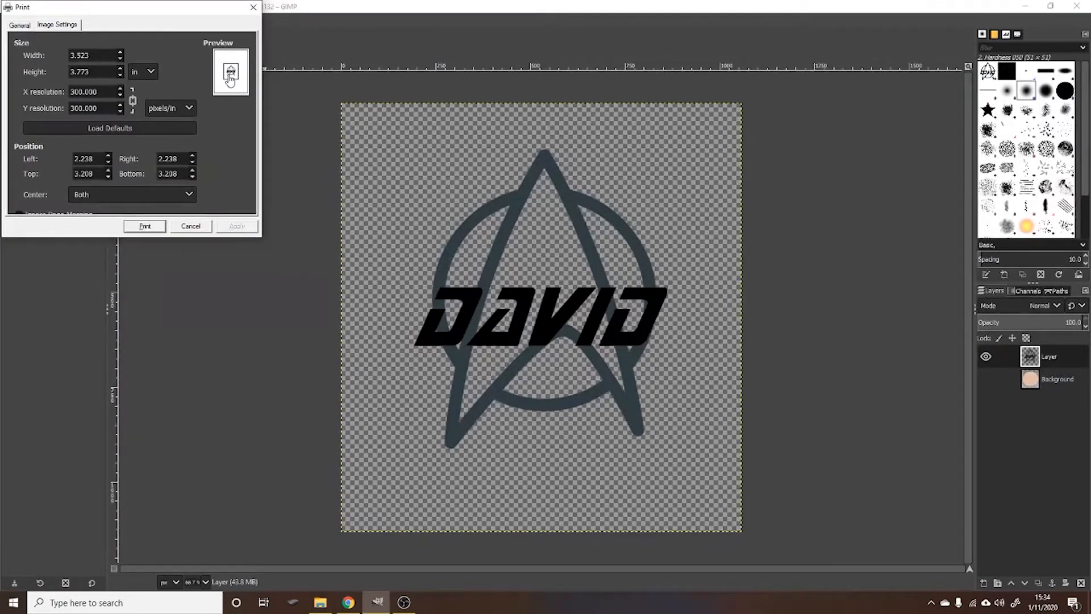
click(146, 226)
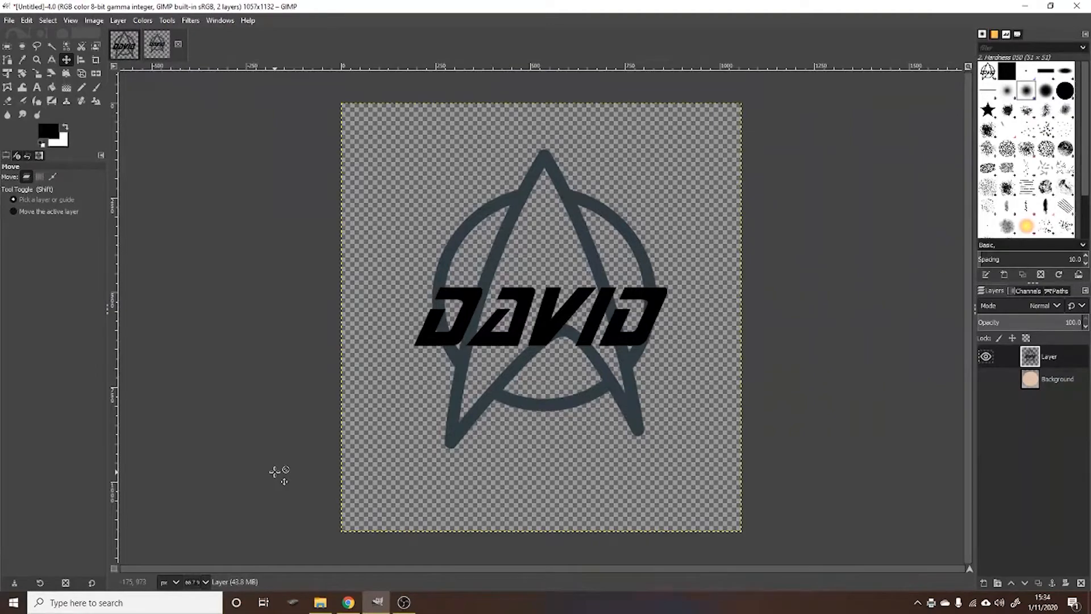
click(404, 602)
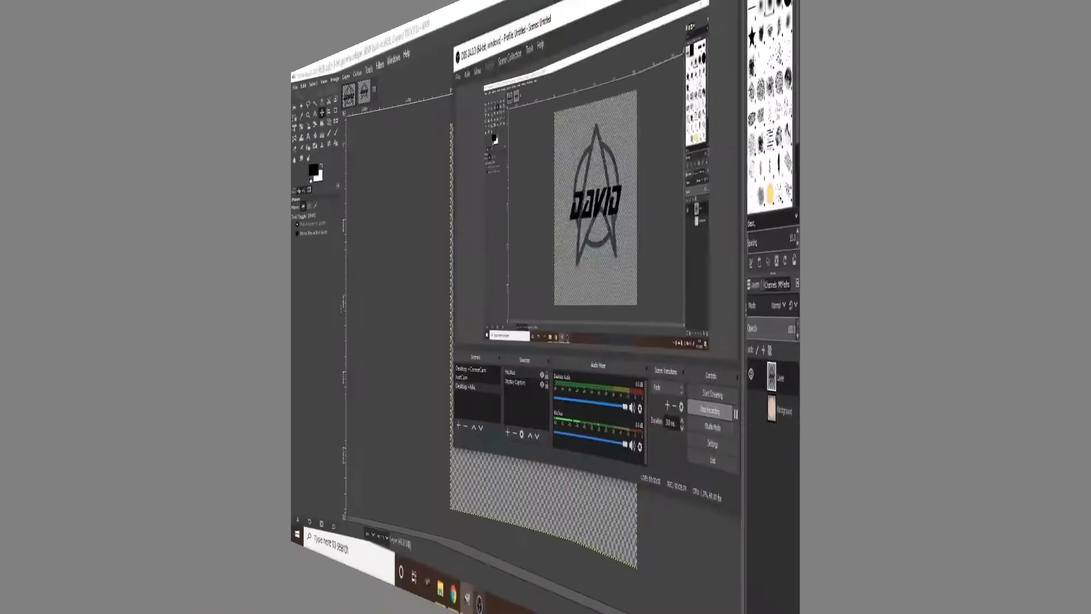